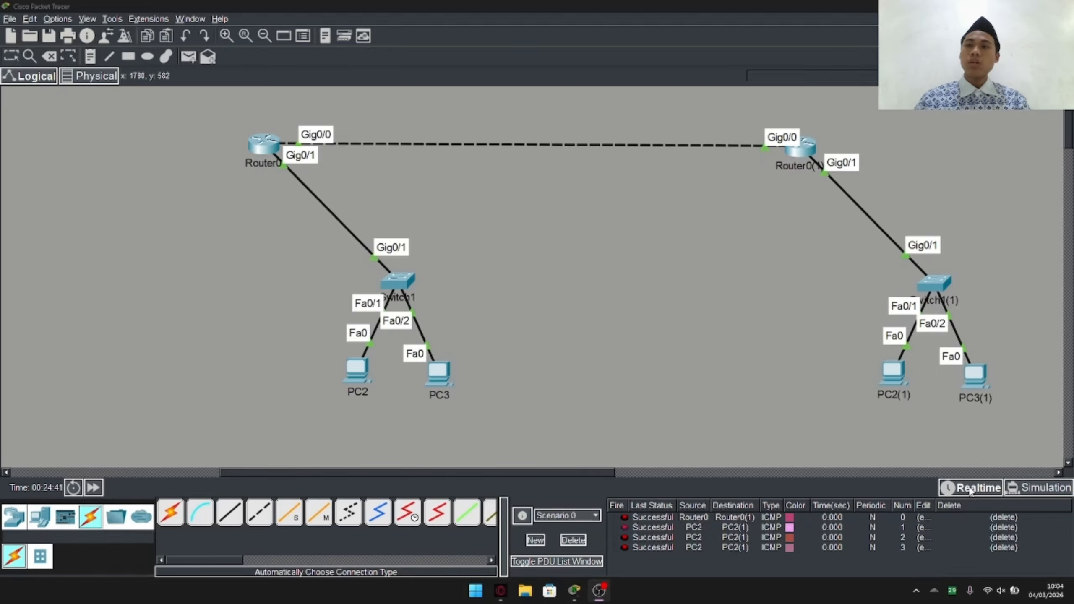
Move Switch1 together with PC2 and PC3 so the group sits directly below Router0
click(970, 490)
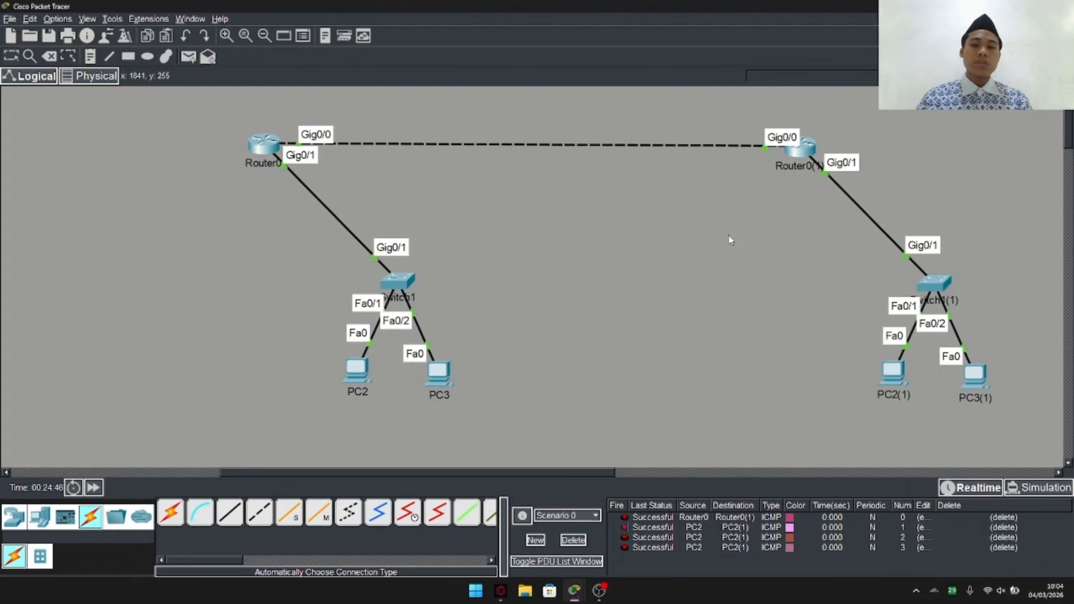
drag(304, 253, 604, 426)
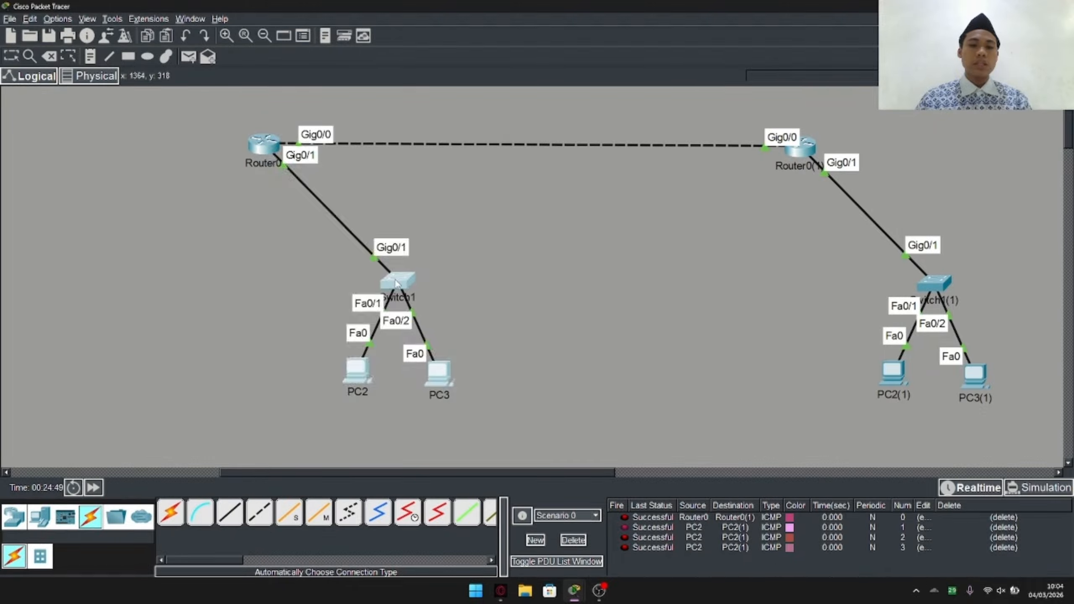
drag(388, 284, 253, 270)
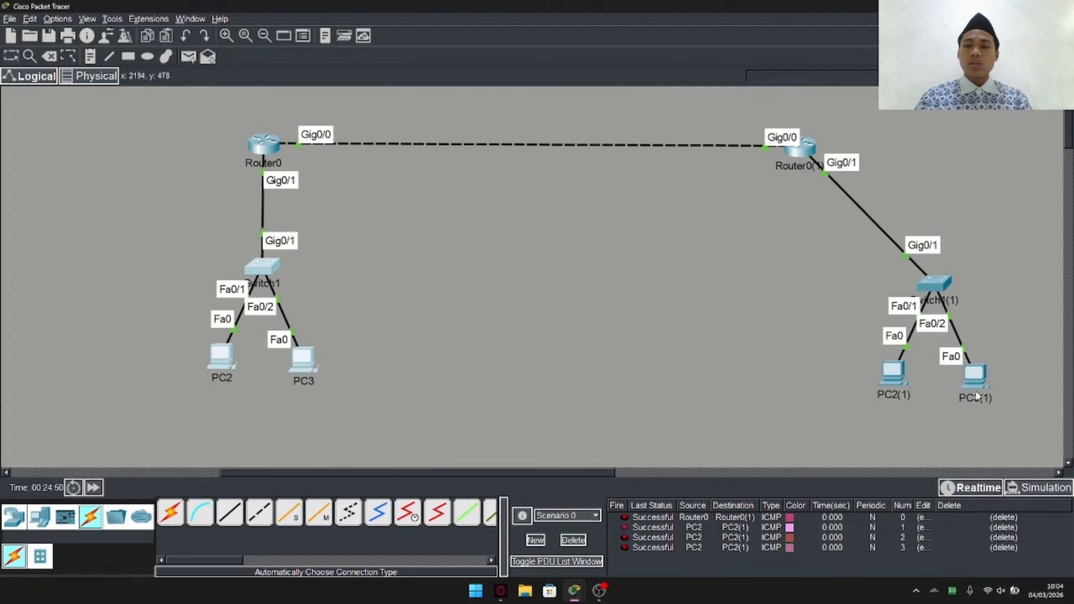
click(955, 234)
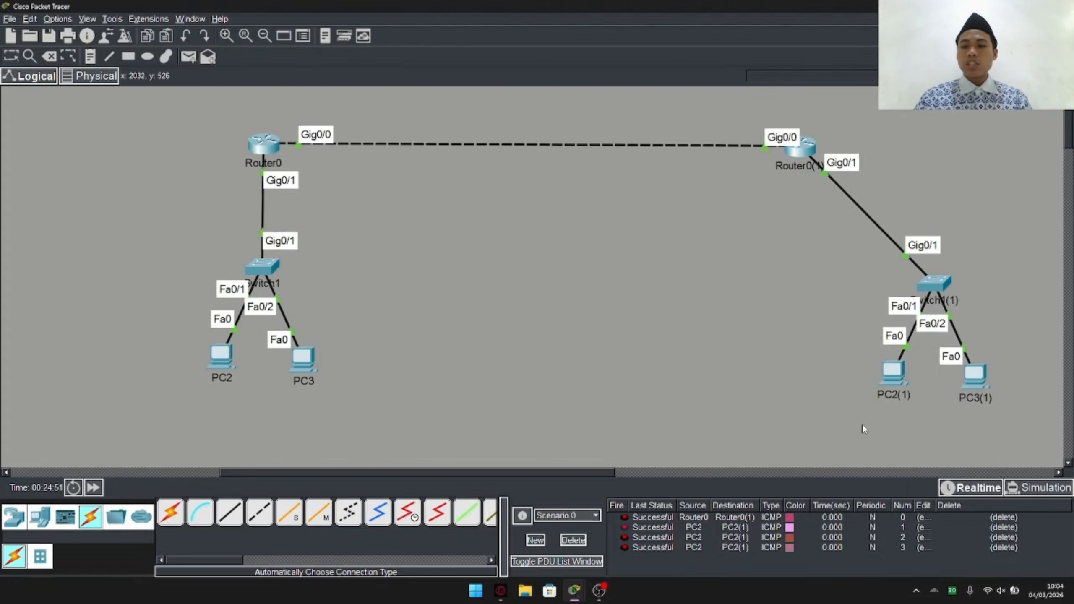
Move Switch1(1) together with PC2(1) and PC3(1) so the group sits directly below Router0(1)
drag(856, 412, 1020, 246)
drag(930, 285, 804, 278)
click(602, 266)
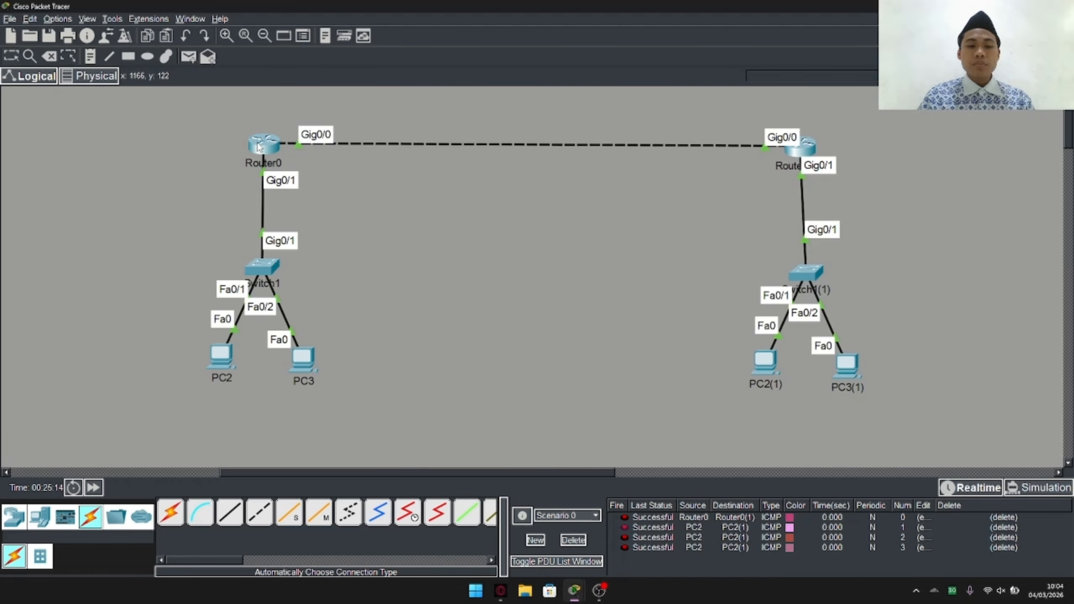
Check Router0's interface addresses and its command-line configuration history
mouse_move(259, 146)
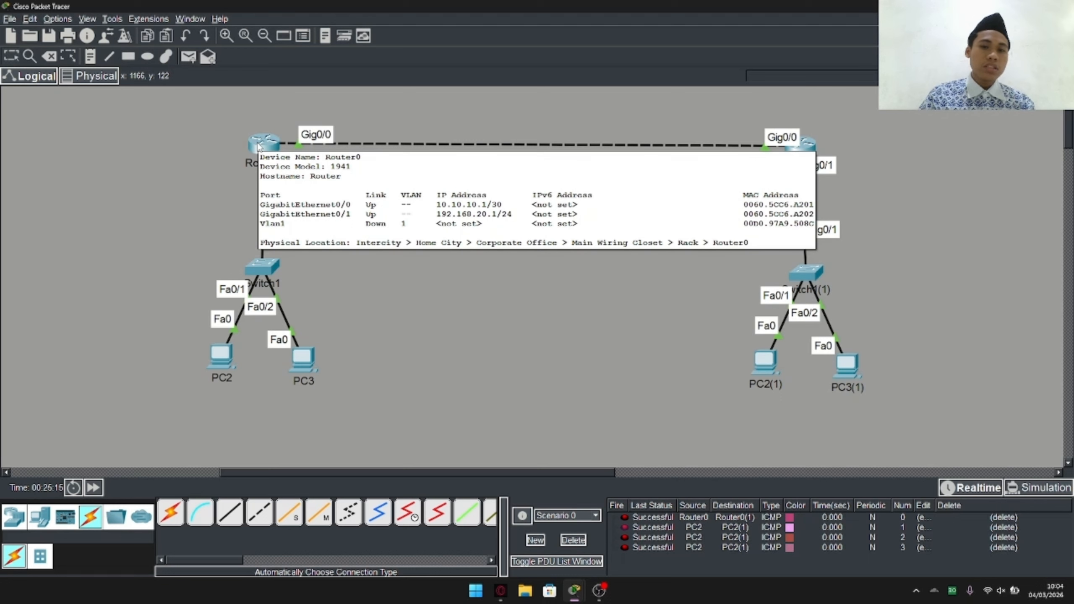
click(259, 147)
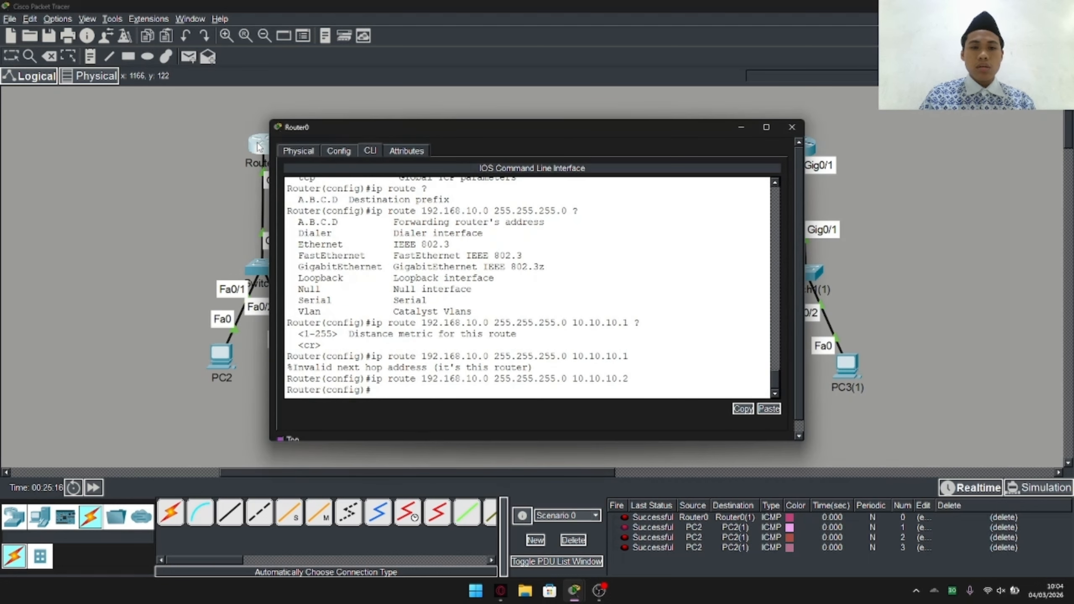
click(788, 131)
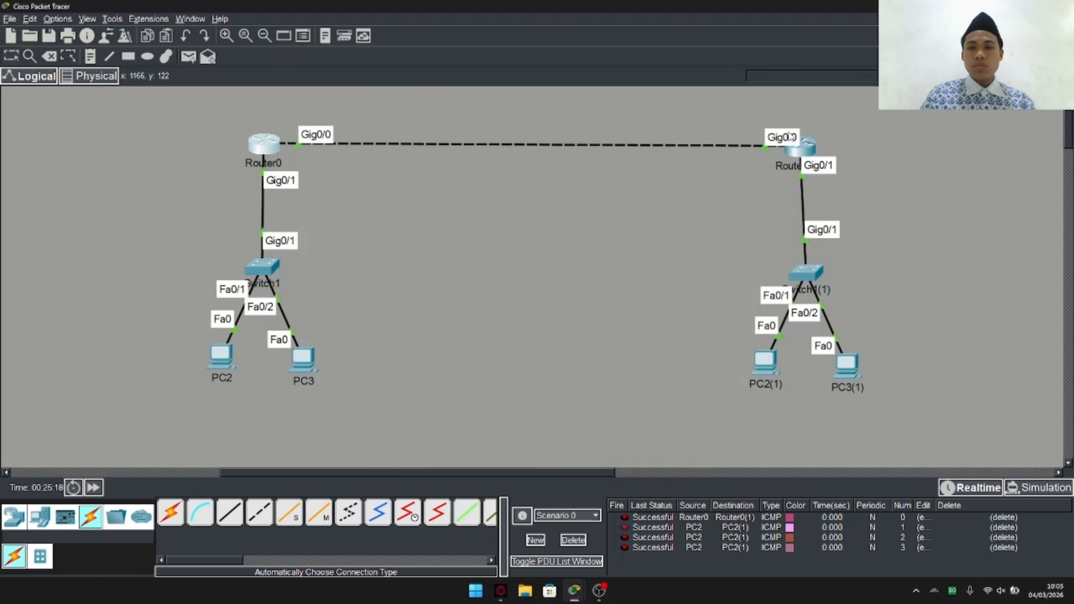
Swap the two network groups in the topology, placing the Router0(1) network on the left and the Router0 network far to its right
drag(753, 114, 909, 394)
mouse_move(801, 151)
mouse_down()
mouse_move(448, 87)
mouse_move(217, 156)
mouse_move(131, 161)
mouse_up()
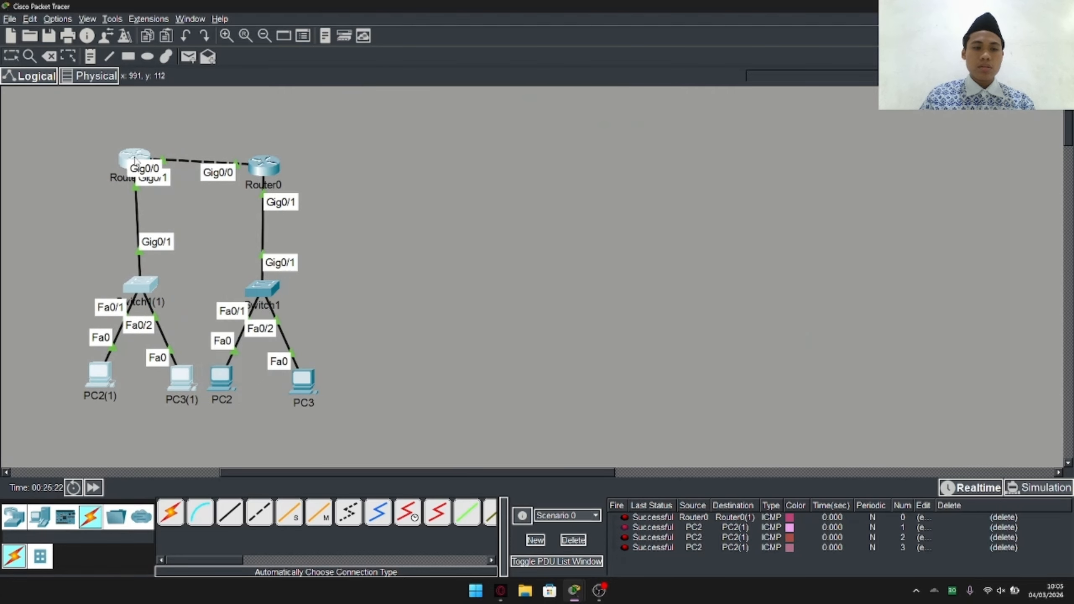
drag(83, 135, 409, 449)
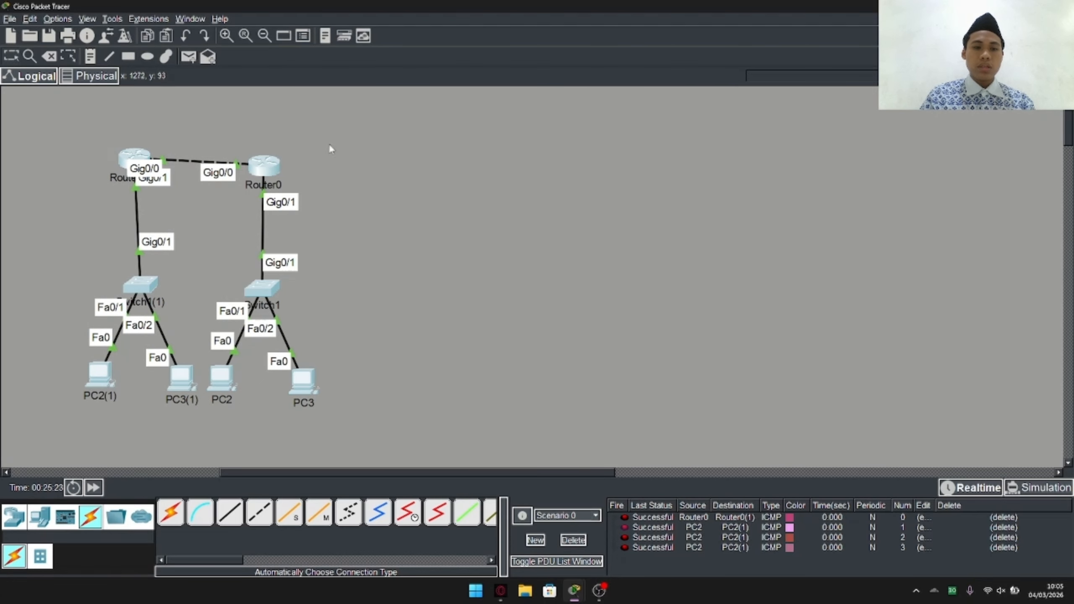
drag(267, 165, 438, 168)
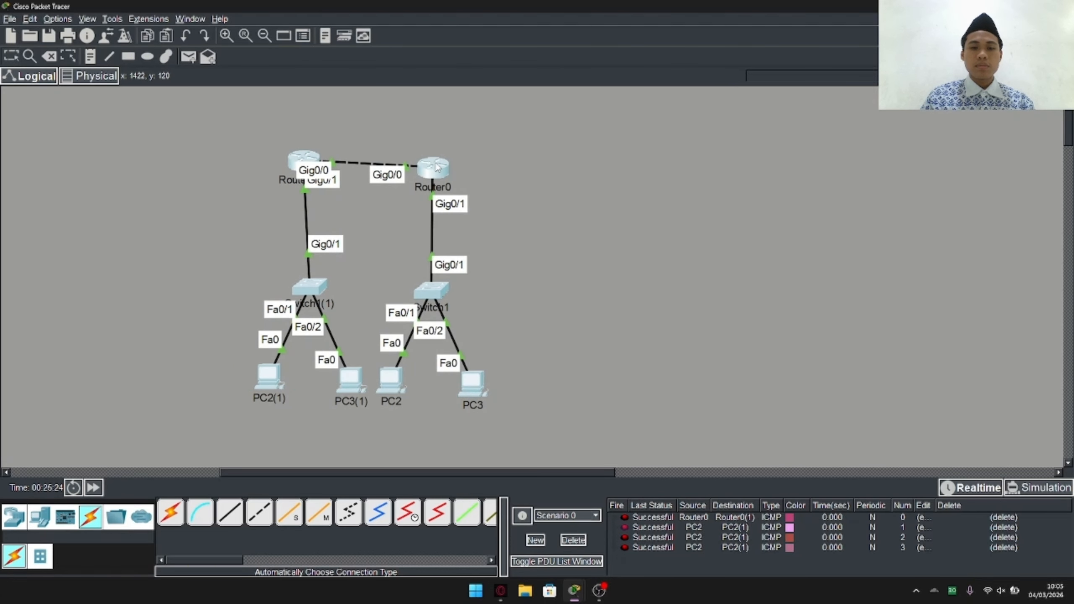
drag(456, 122, 406, 435)
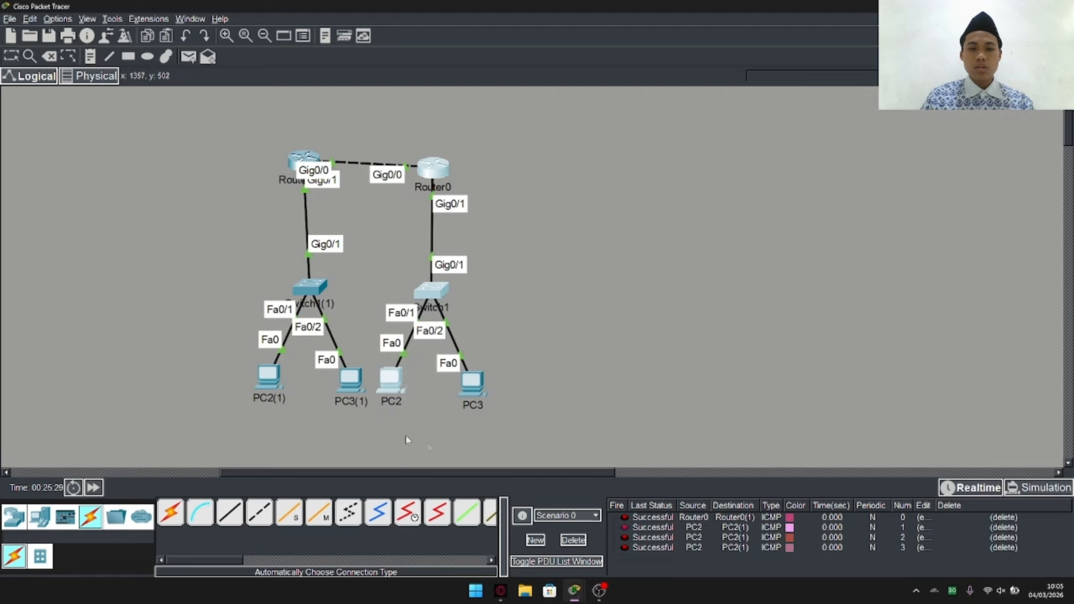
drag(484, 455, 771, 157)
click(504, 220)
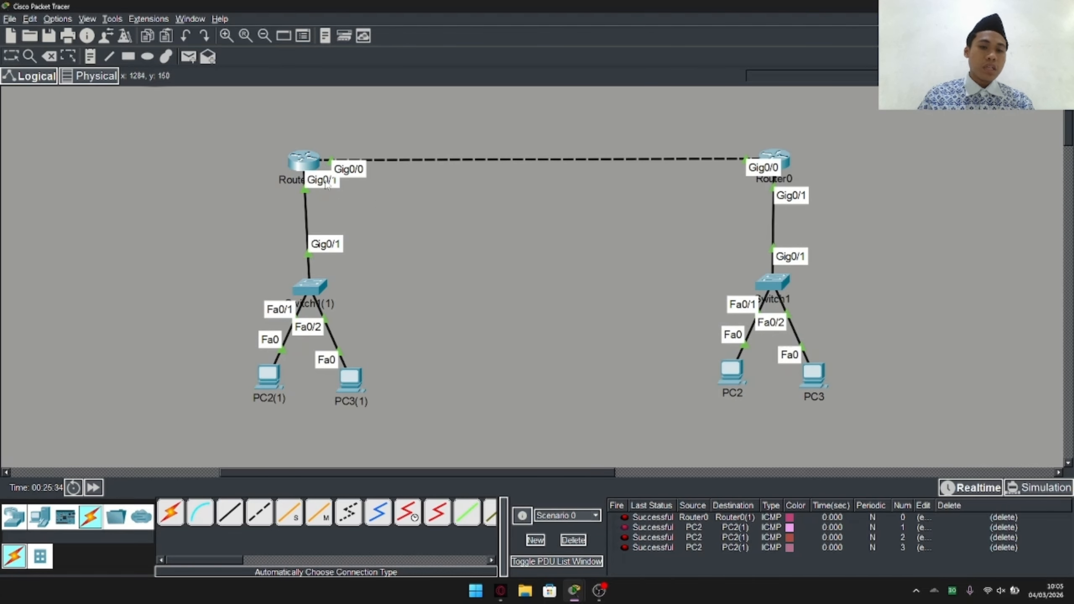
Remove the static route to 192.168.20.0 255.255.255.0 via 10.10.10.1 from Router0(1)
click(303, 156)
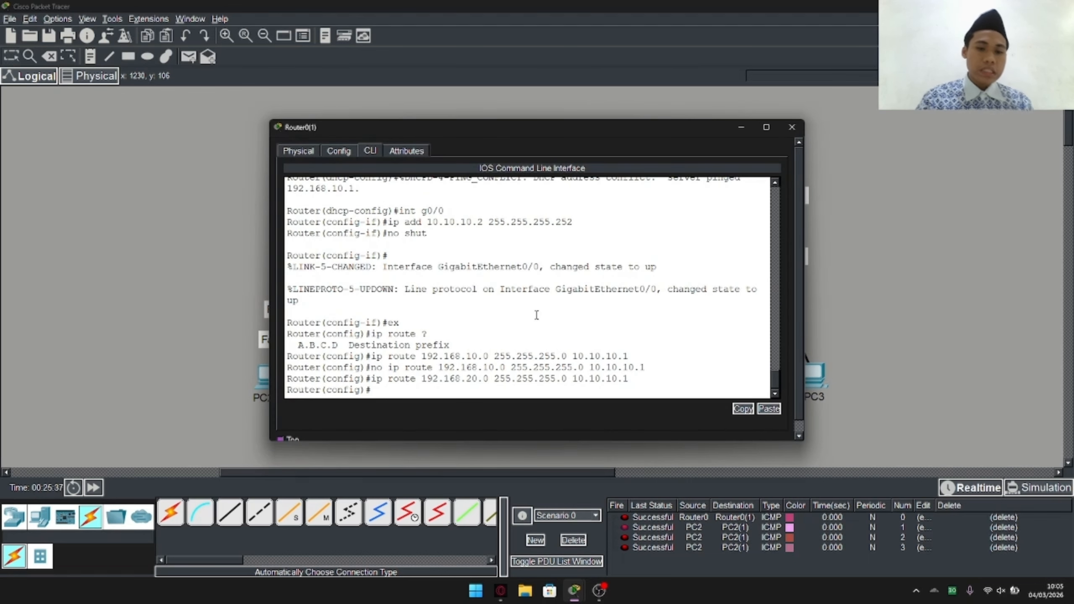
click(536, 315)
key(Up)
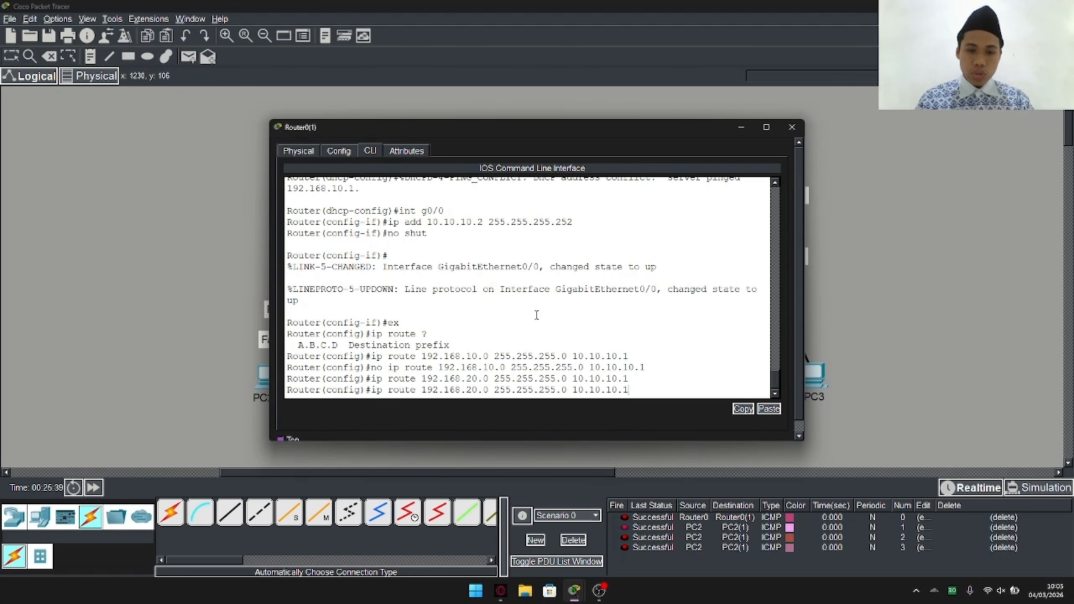
key(Up)
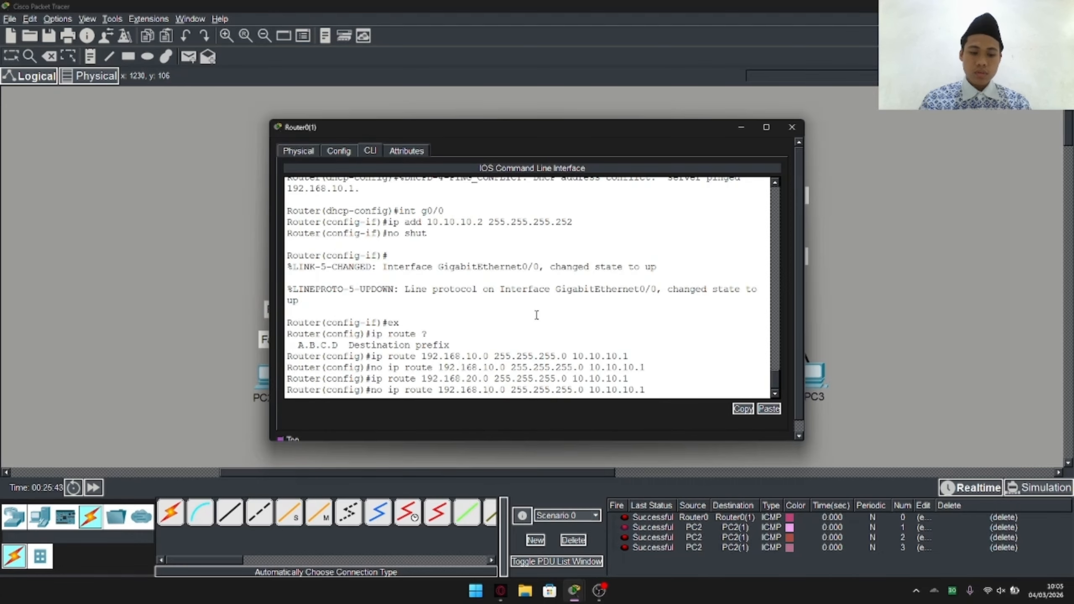
key(BackSpace)
text(2)
key(Return)
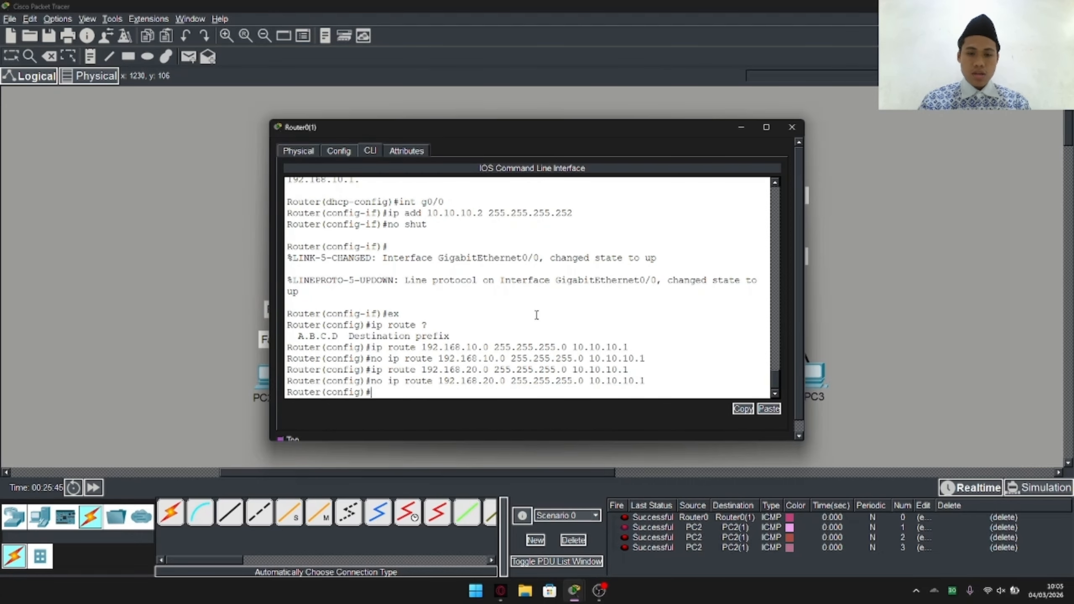
click(791, 127)
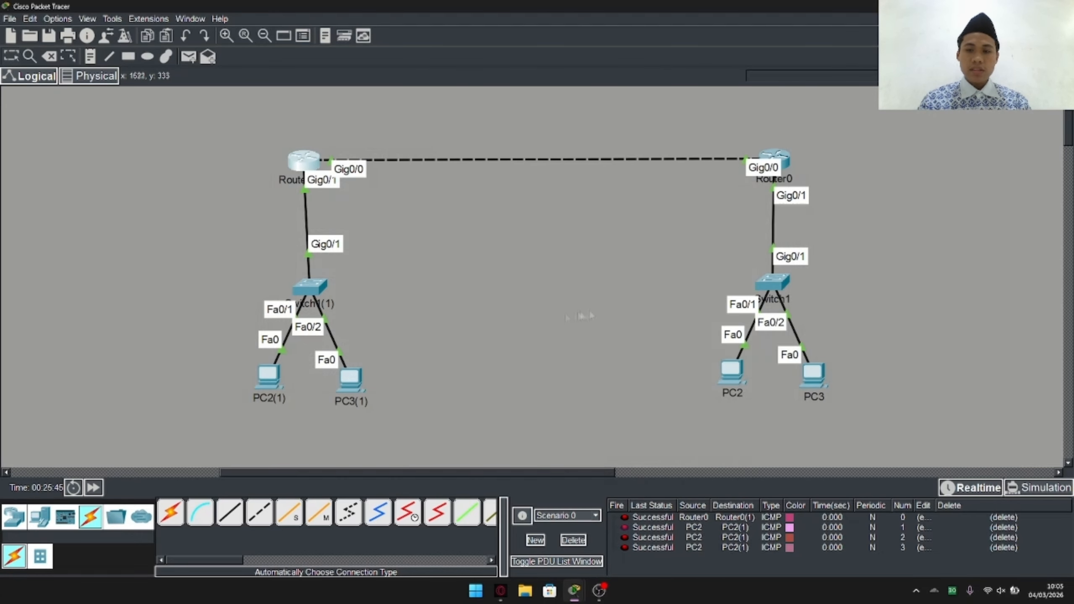
Remove the static route to 192.168.10.0 255.255.255.0 via 10.10.10.2 from Router0
click(776, 154)
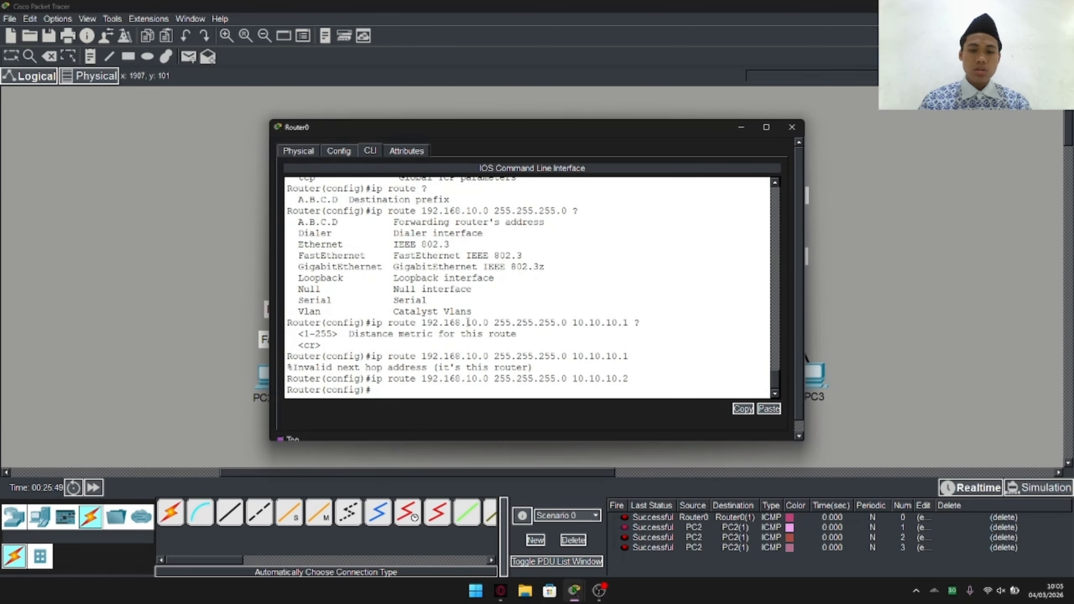
key(Up)
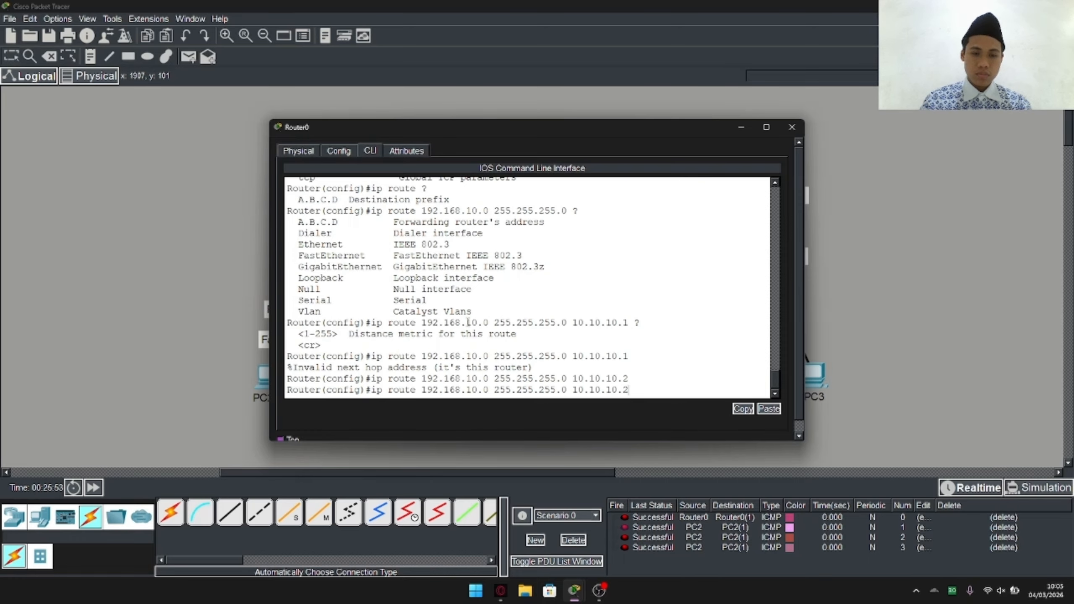
key(Left)
key(Left)
key(Left)
key(Left)
key(Left)
key(Left)
key(Left)
key(Left)
key(Left)
key(Left)
key(Left)
key(Left)
key(Left)
key(Left)
key(Left)
key(Left)
key(Left)
key(Left)
key(Left)
key(Left)
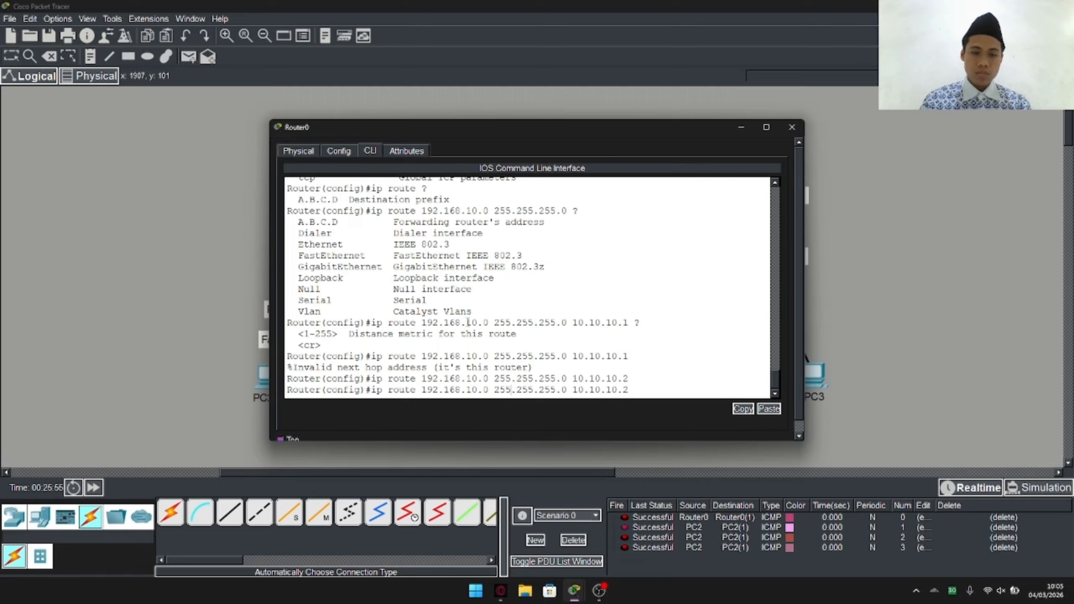
key(Left)
key(Left)
key(Left)
key(Left)
key(Left)
key(Left)
key(Left)
key(Left)
key(Left)
key(Left)
key(Left)
key(Left)
key(Left)
key(Left)
text(no)
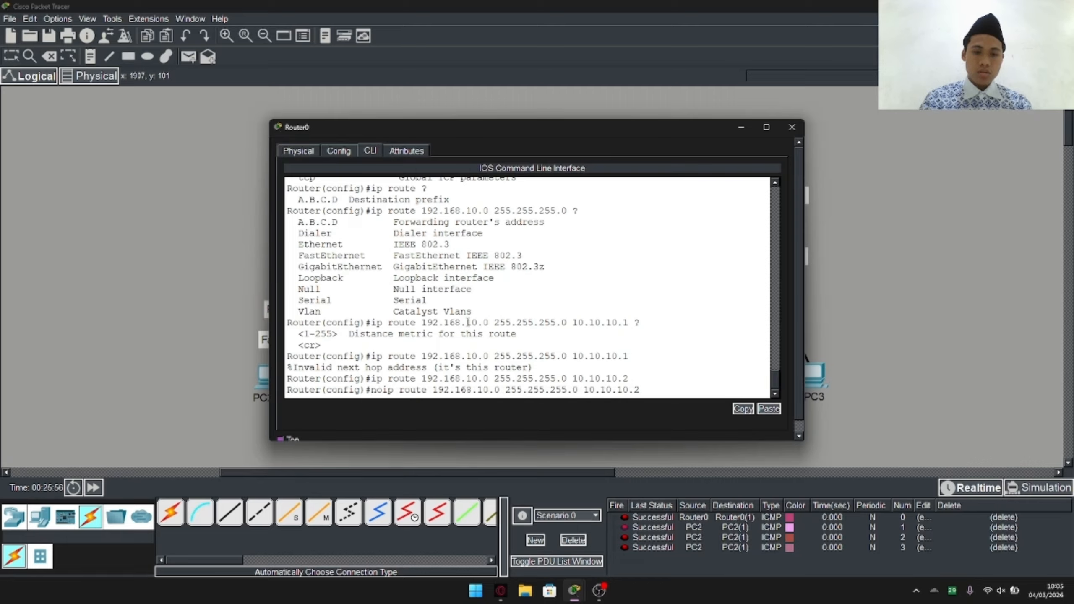
key(Return)
key(Escape)
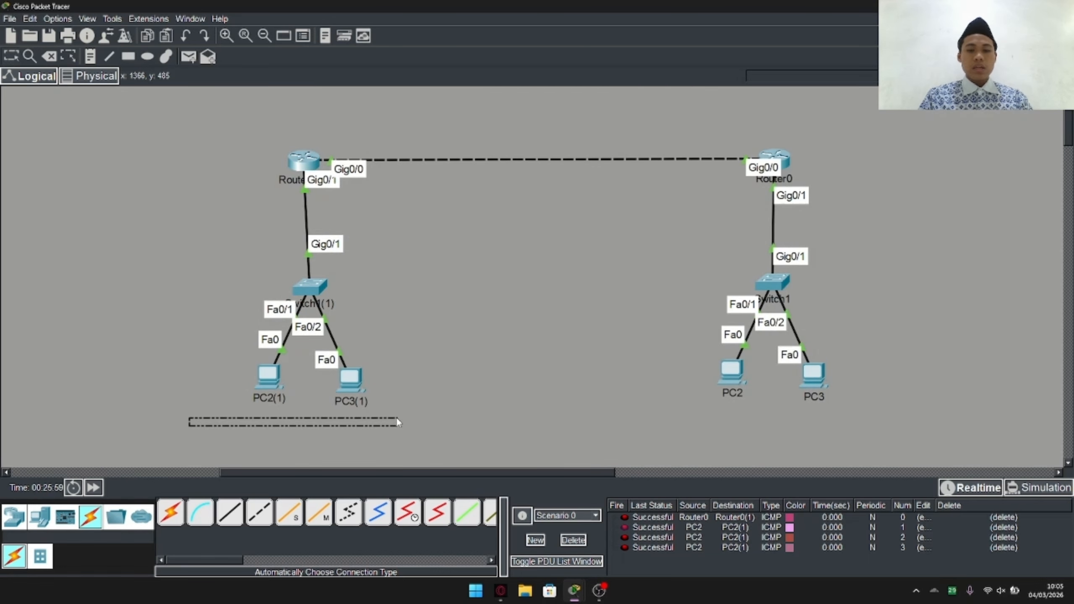
Resend the three ICMP test packets from PC2 to PC2(1) to test connectivity between the two networks
drag(522, 452, 1025, 413)
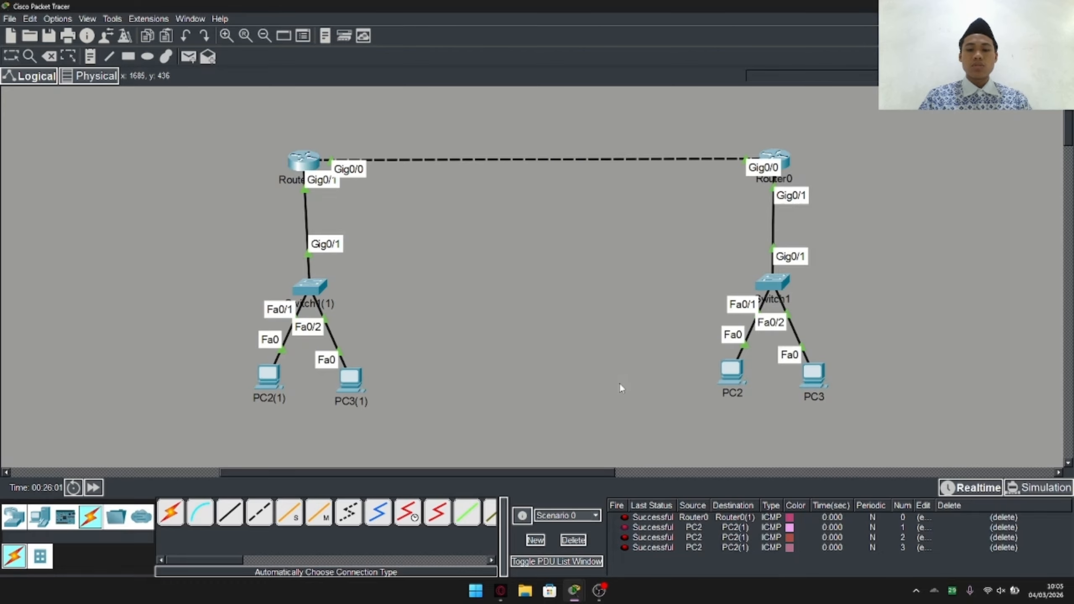
click(624, 547)
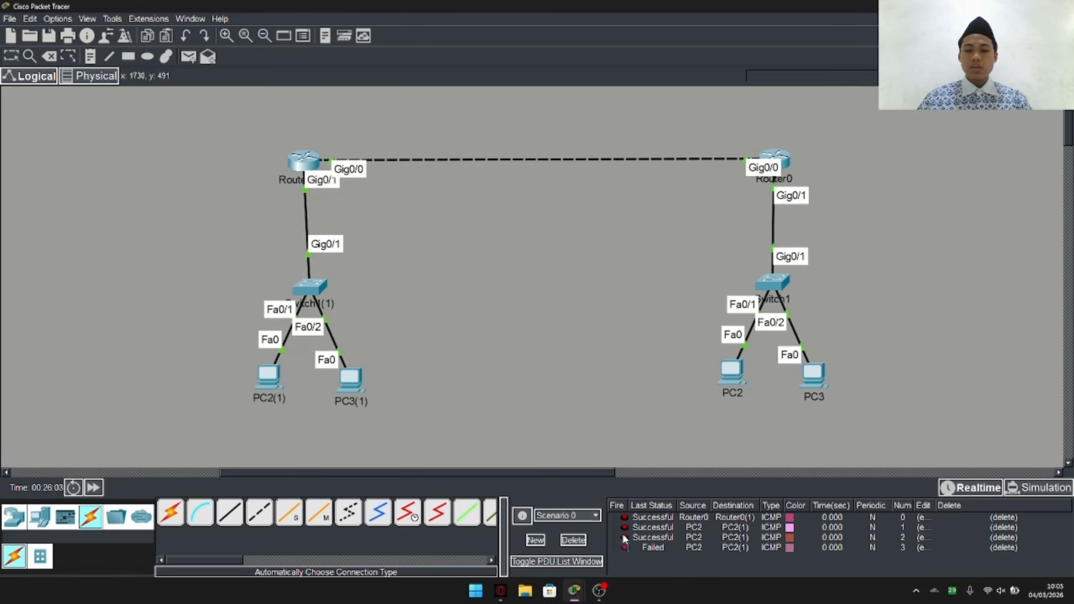
click(624, 537)
click(624, 526)
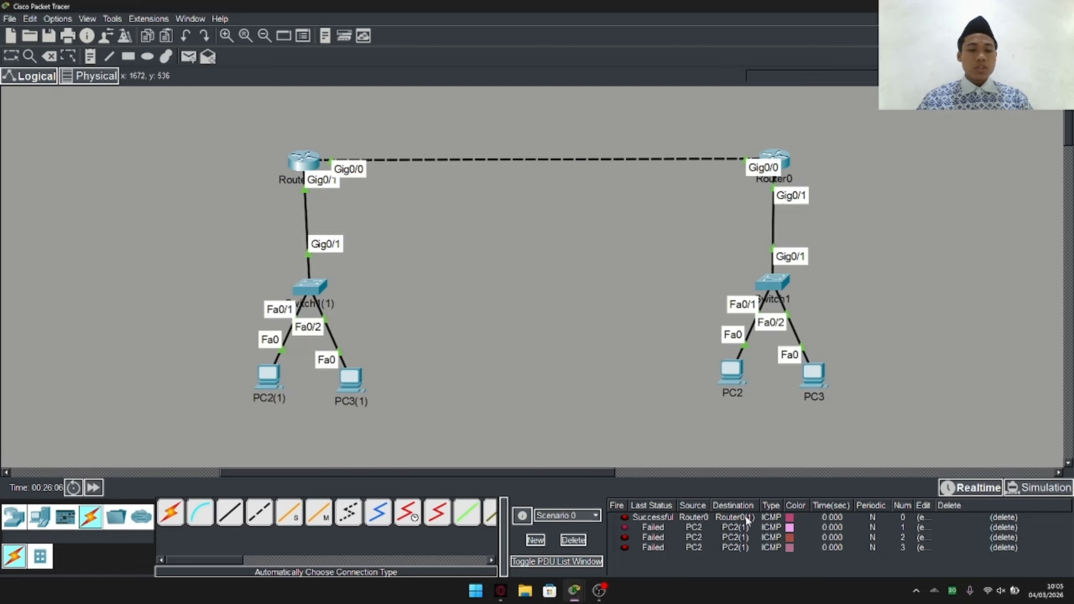
Start OSPF process 1 on Router0(1) using the command help, and list the commands available in its router configuration mode
click(317, 160)
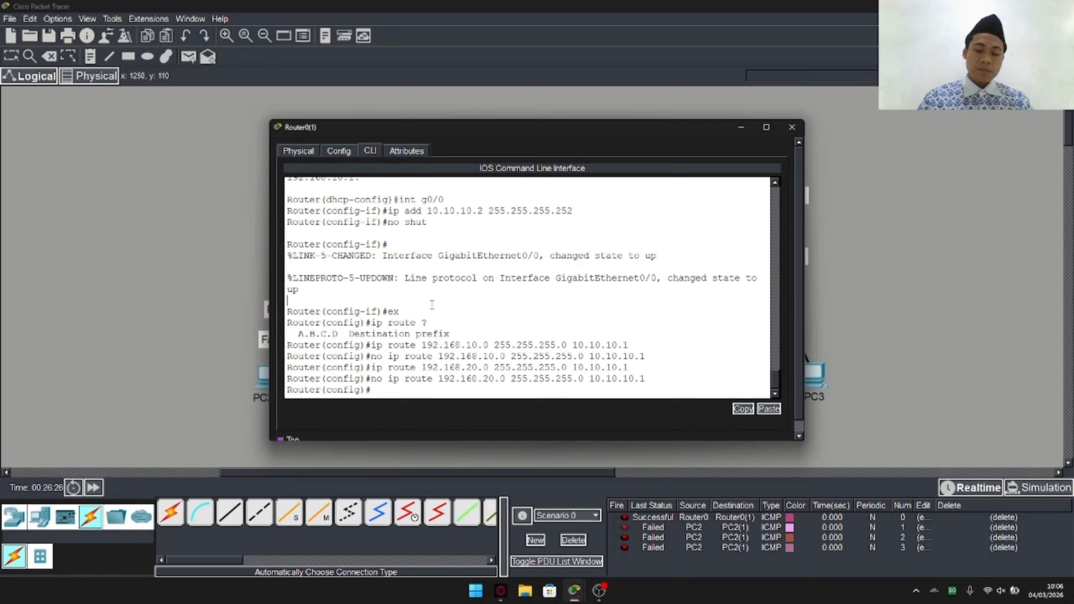
text(ip)
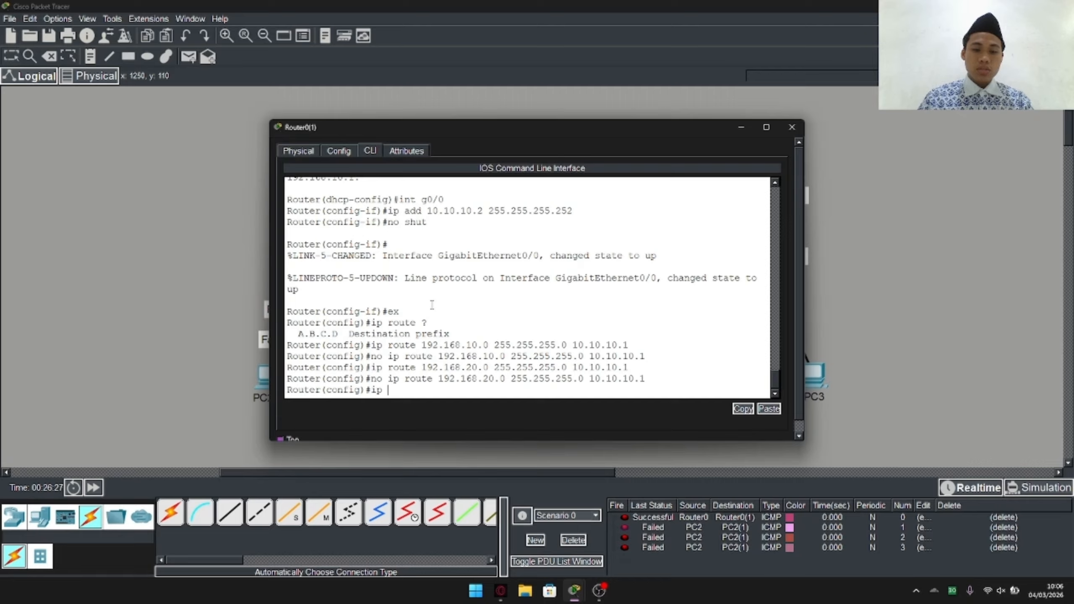
key(BackSpace)
key(BackSpace)
key(BackSpace)
text(r)
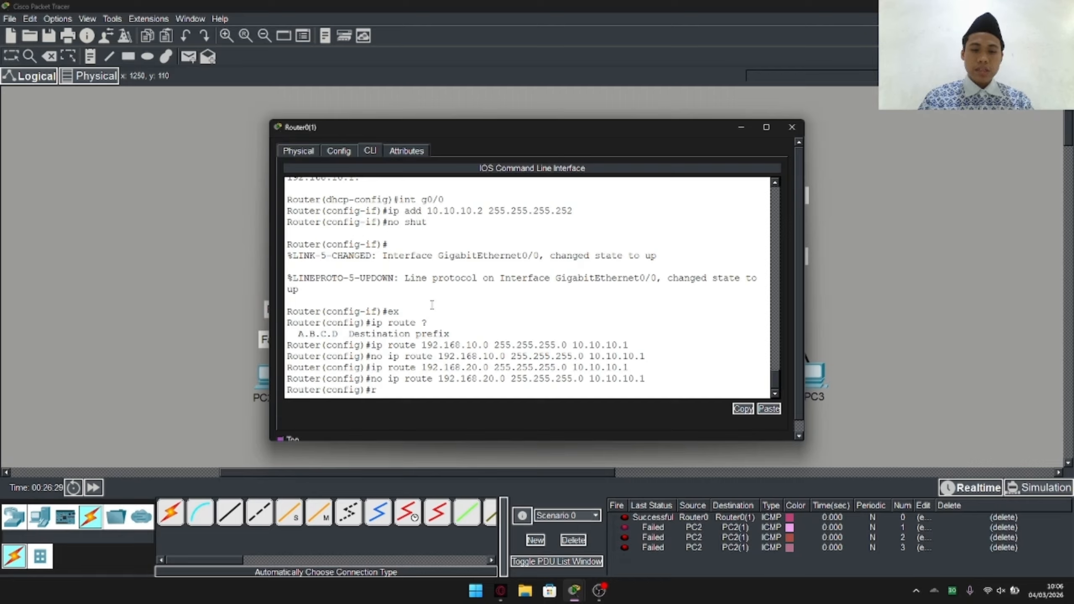
text(ou)
key(Tab)
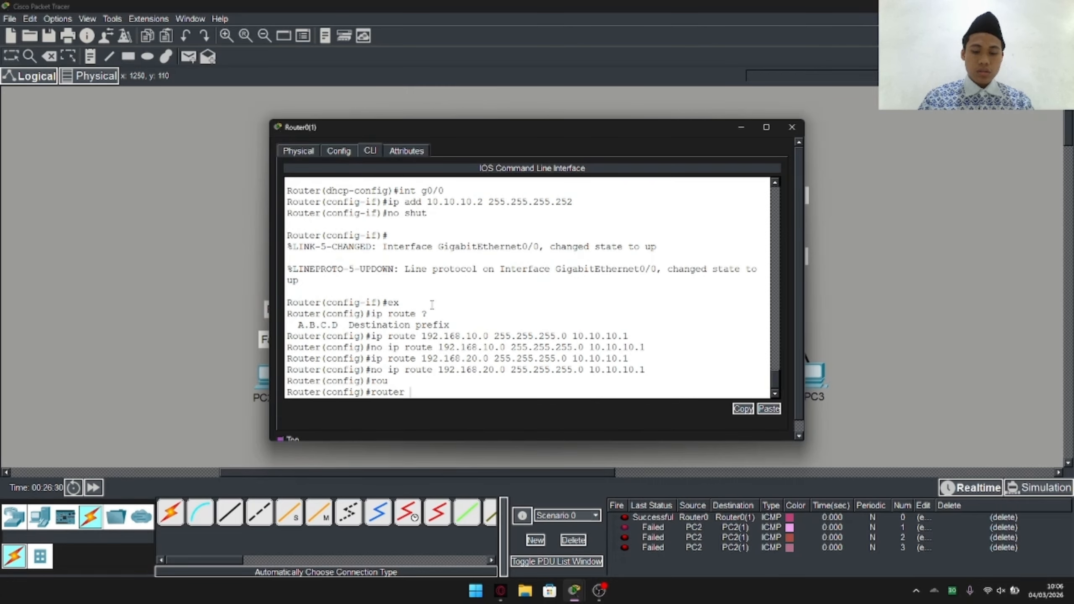
text(osp)
key(Tab)
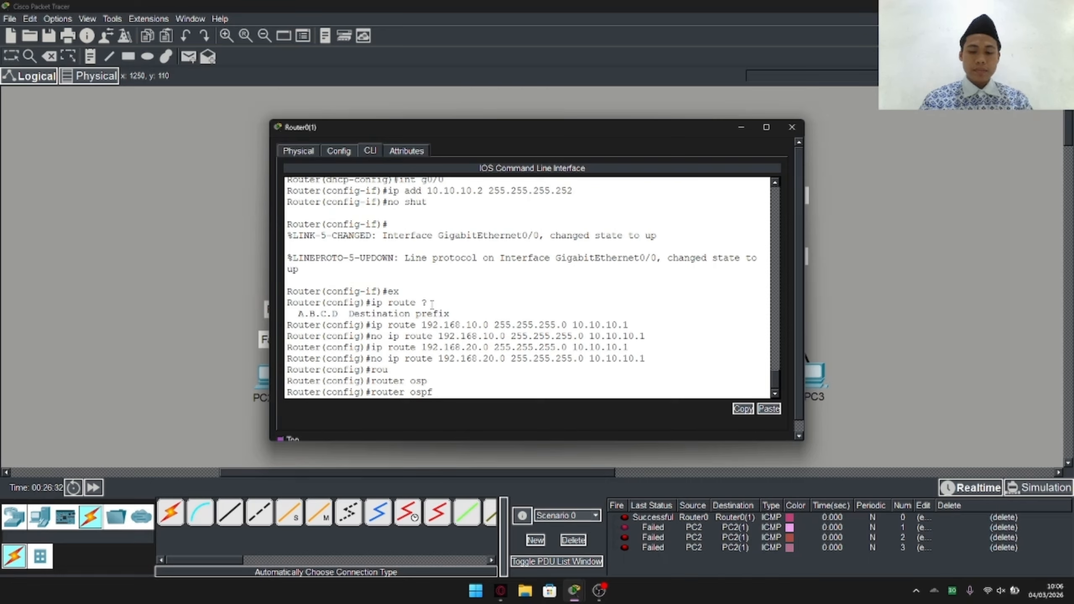
text(?)
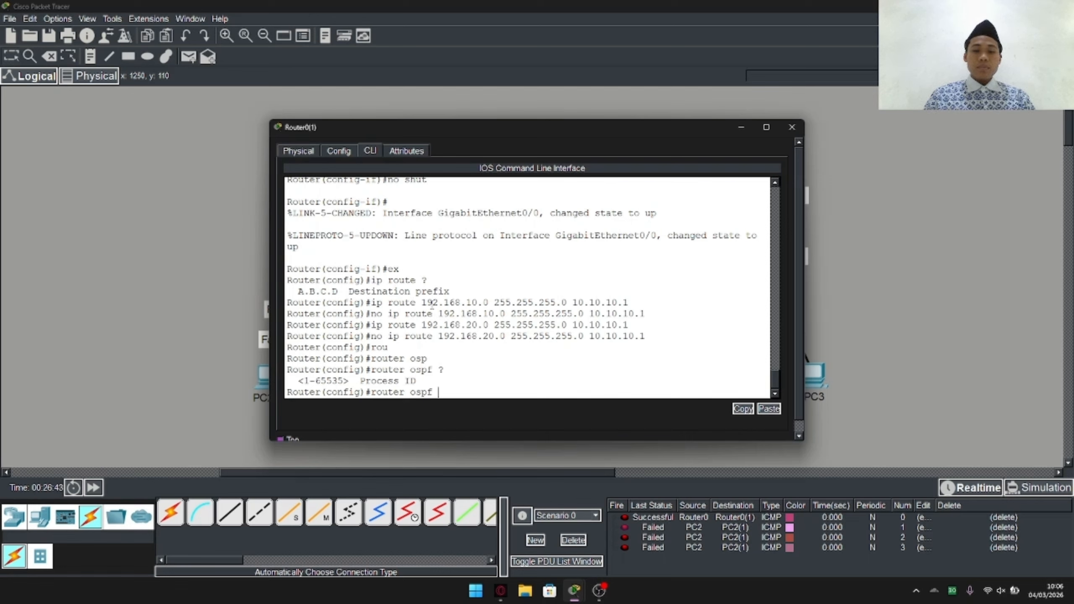
text(1 ?)
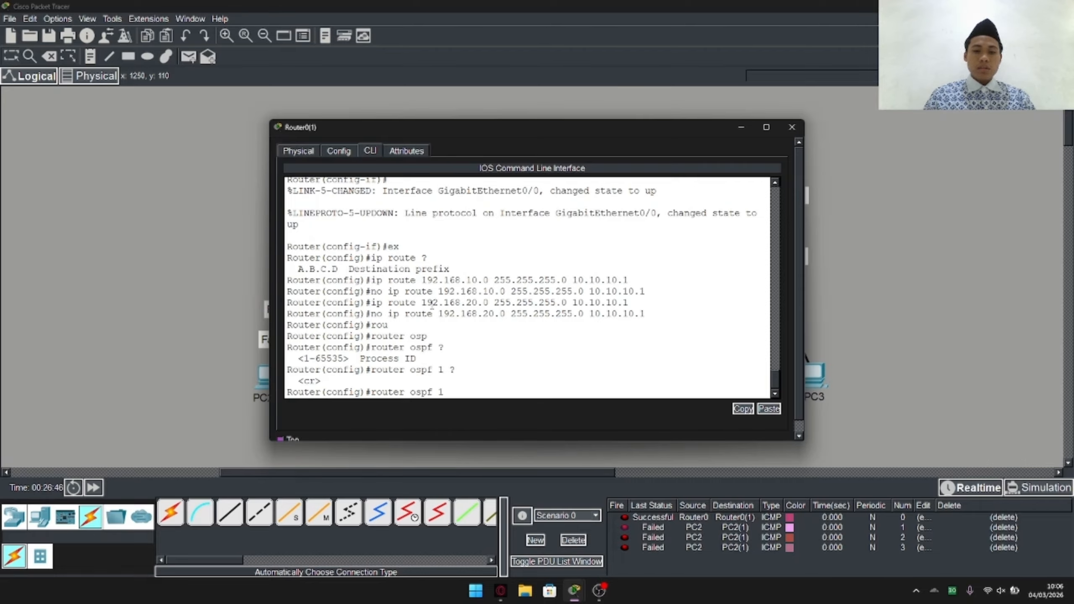
key(Return)
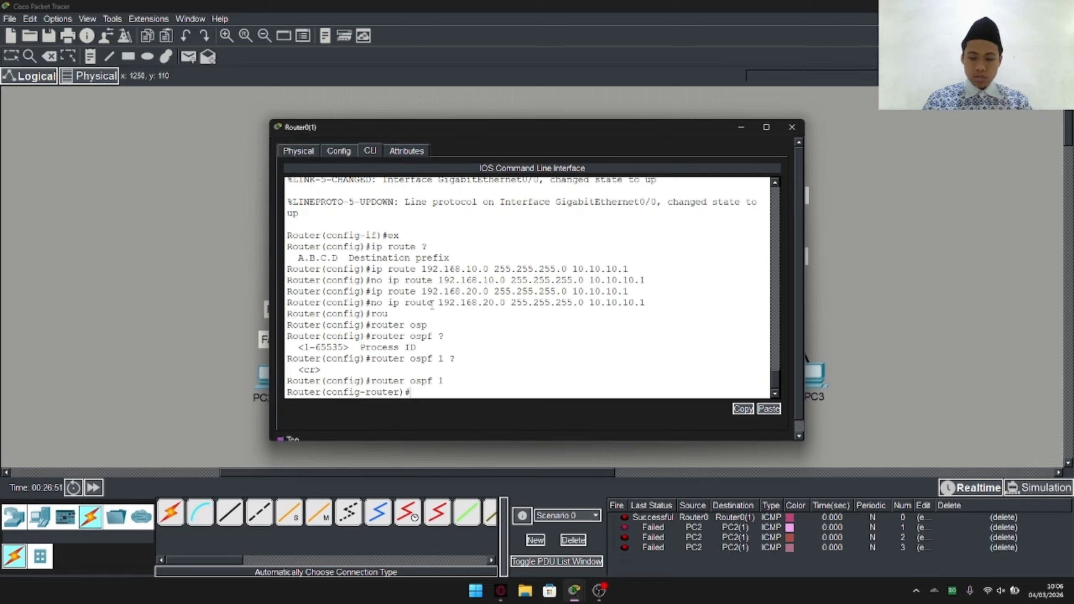
text(?)
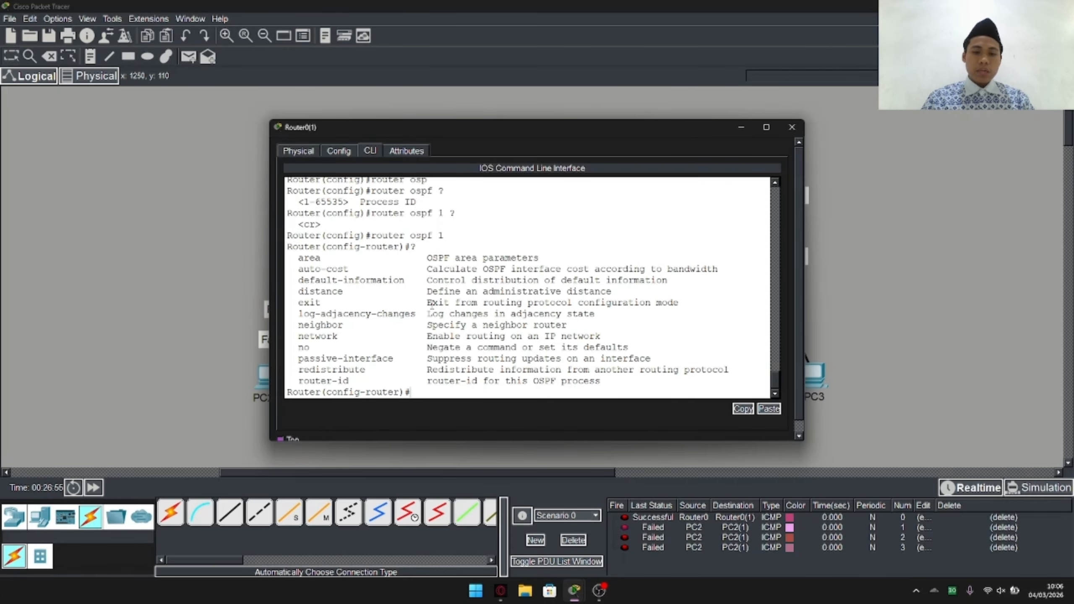
Advertise network 10.10.10.0 255.255.255.252 in OSPF area 0 on Router0(1), checking the remaining parameters with the command help
text(net)
key(Tab)
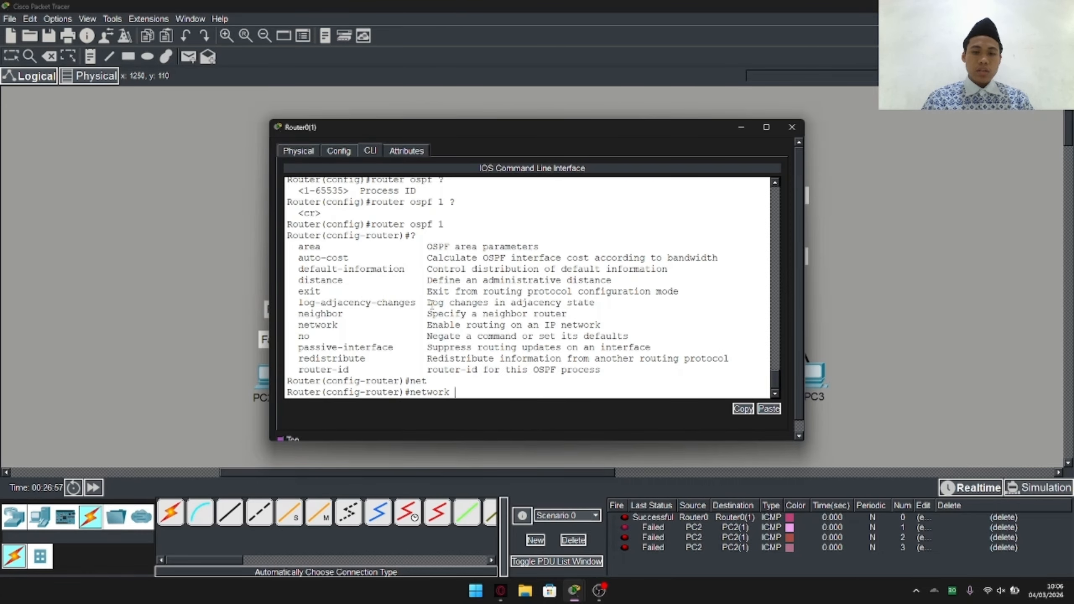
key(alt+Tab)
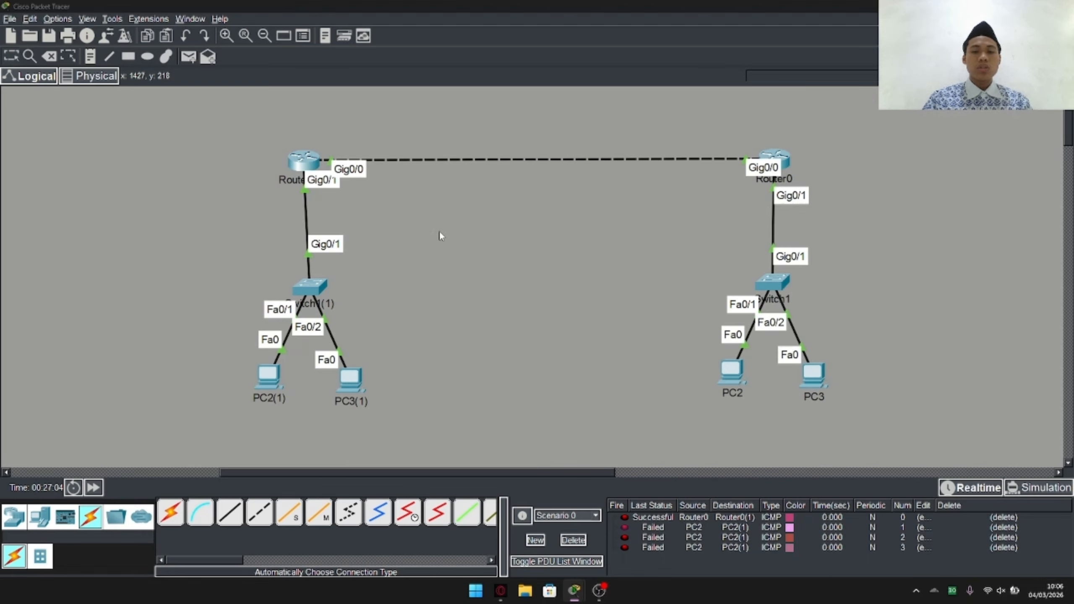
key(alt+Tab)
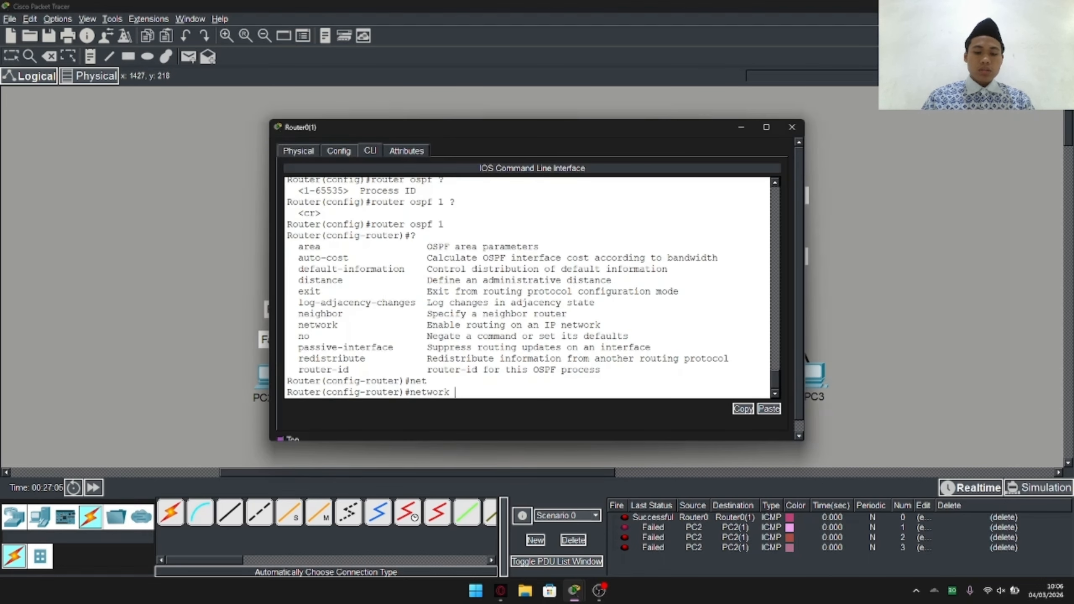
text(10.)
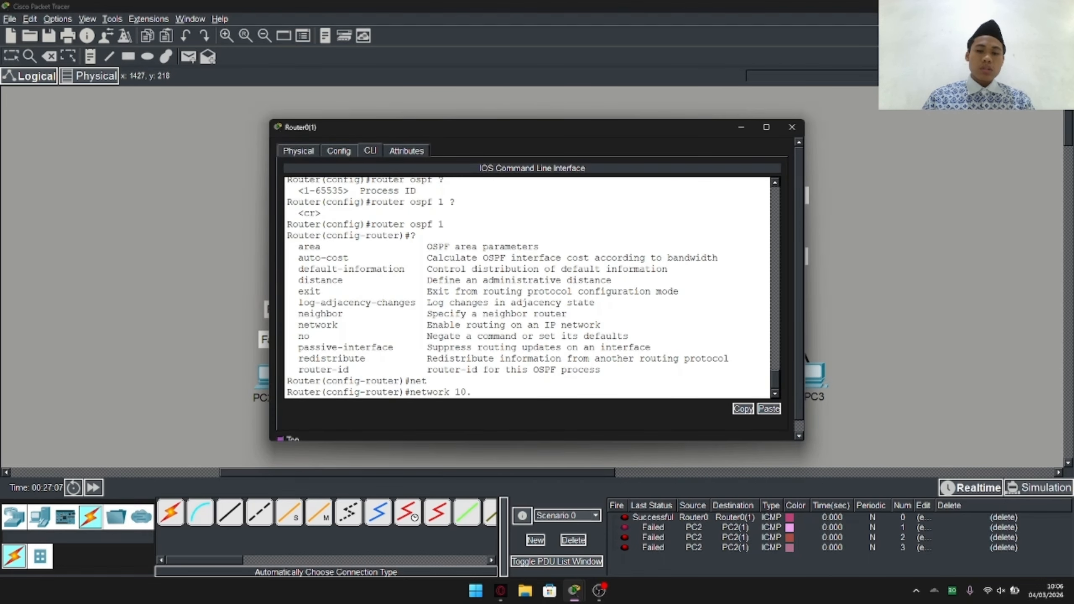
text(10.10.)
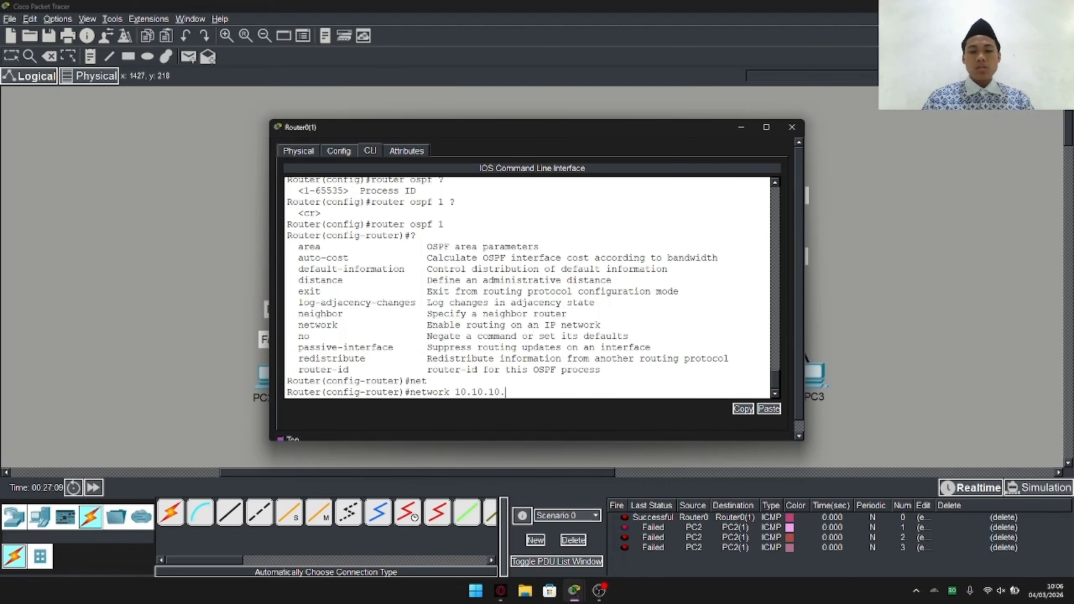
text(0)
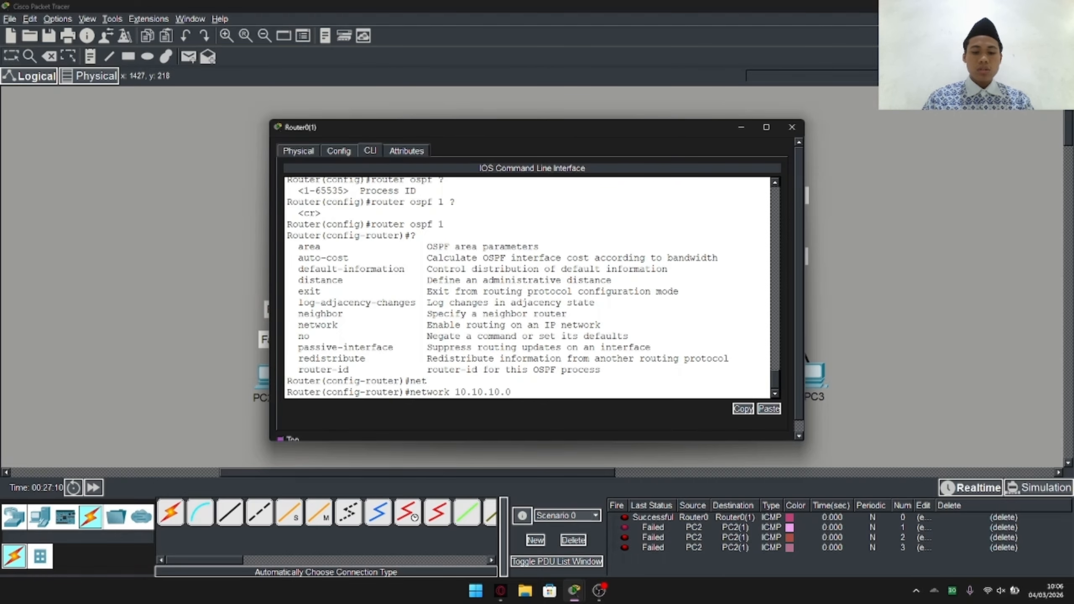
text( 255.255.2)
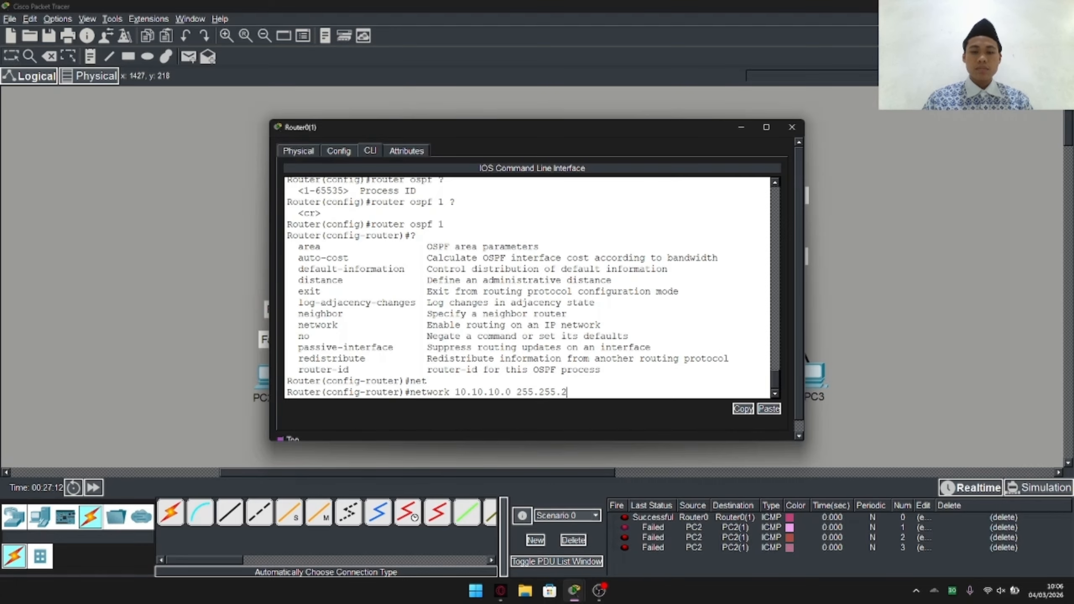
text(55.2)
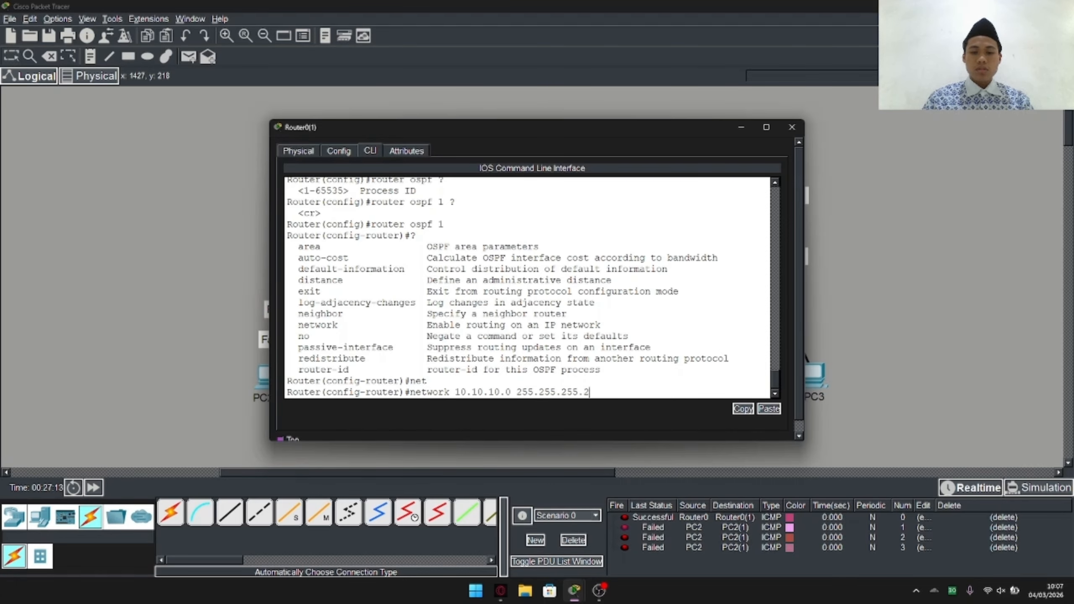
text(52  )
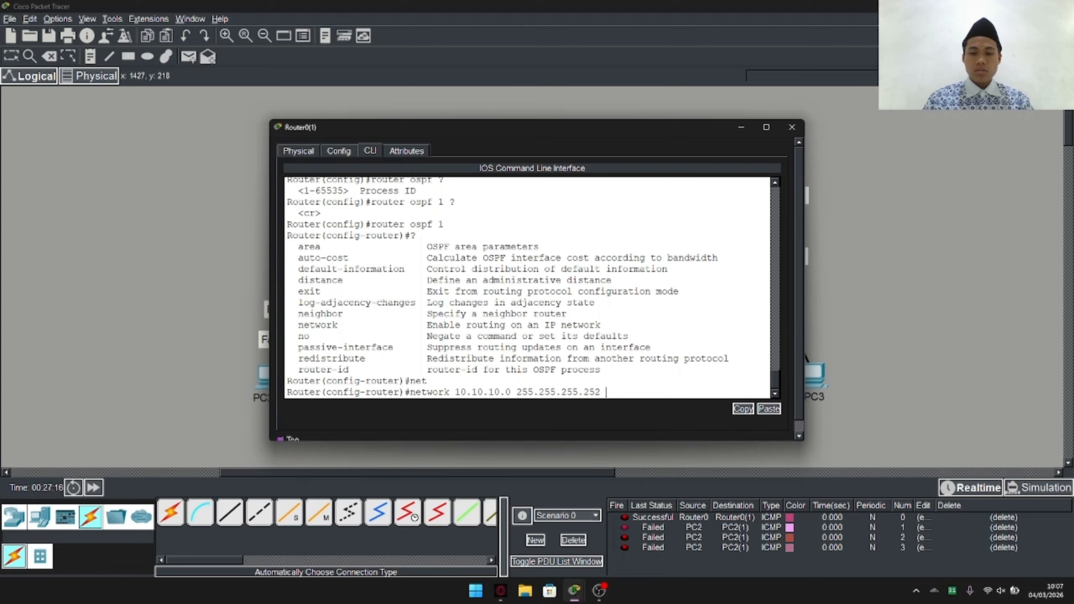
text( ?)
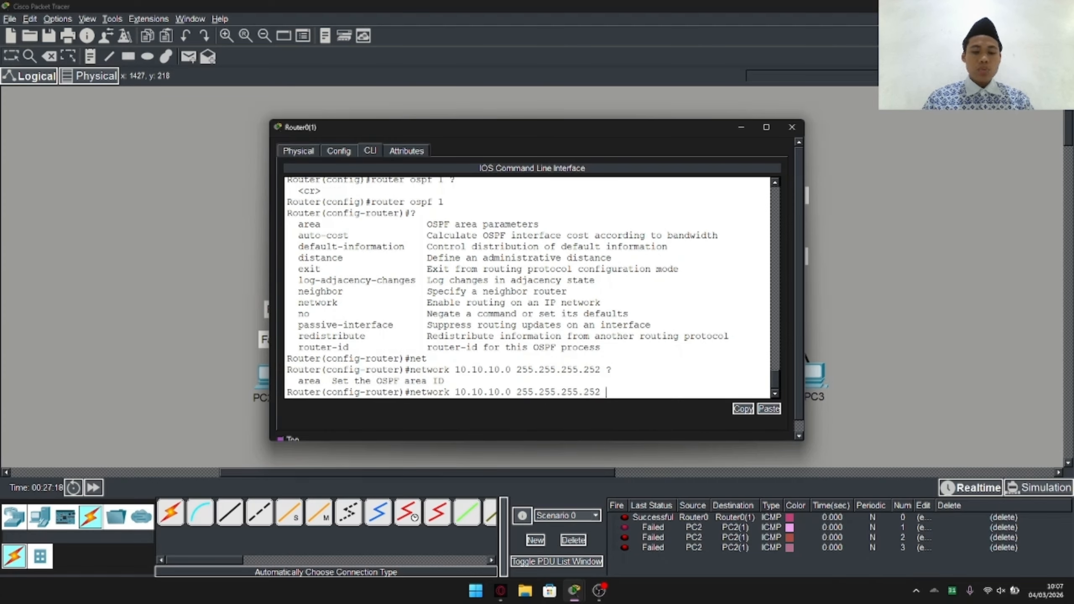
text(area 0)
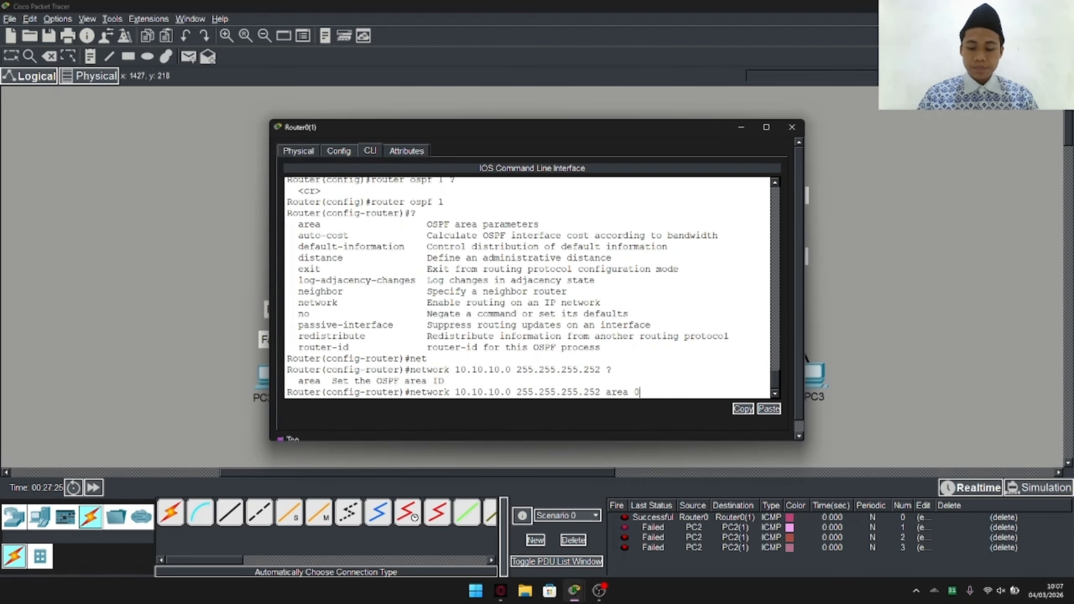
text(?)
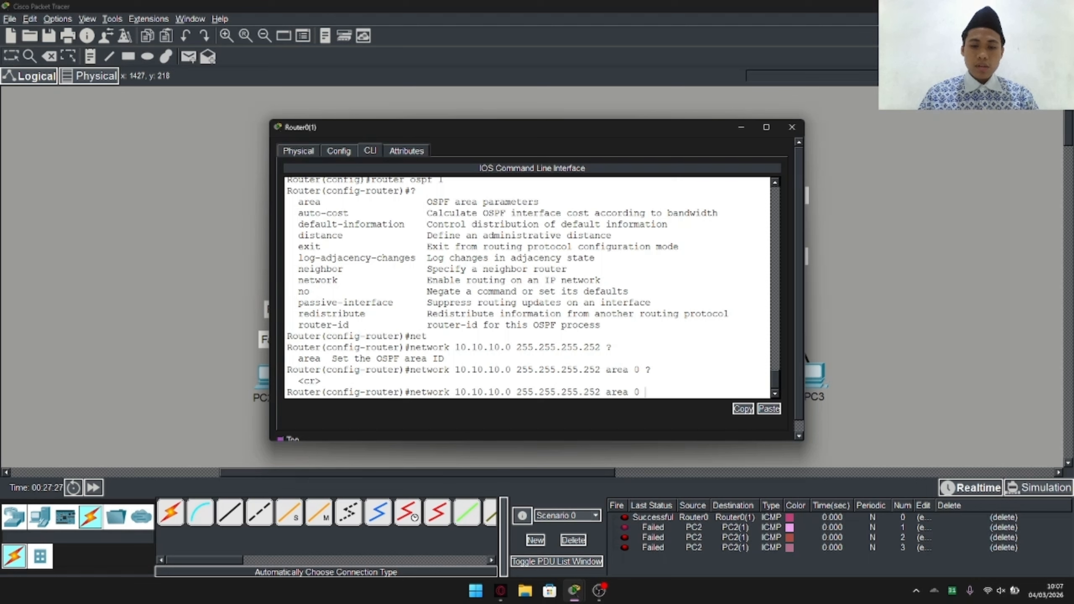
key(Return)
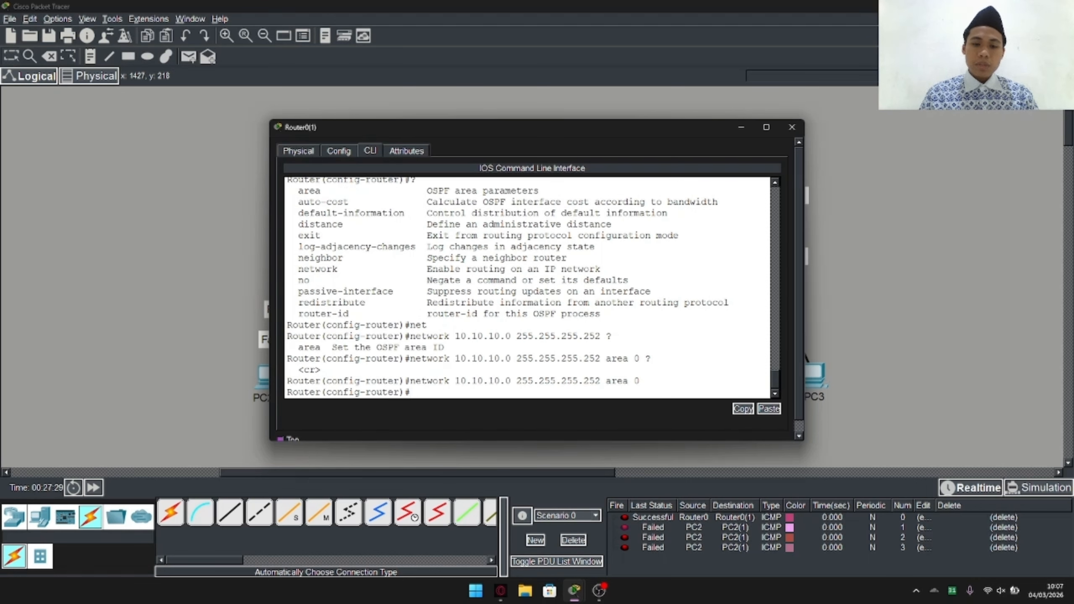
Reuse the previous network command on Router0(1) to advertise 192.168.10.0 255.255.255.0 in OSPF area 0
key(Up)
key(Left)
key(Left)
key(Left)
key(Left)
key(Left)
key(Left)
key(Left)
key(Left)
key(Left)
key(Left)
key(Left)
key(Left)
key(Left)
key(Left)
key(Left)
key(Left)
key(Left)
key(Left)
key(Left)
key(Left)
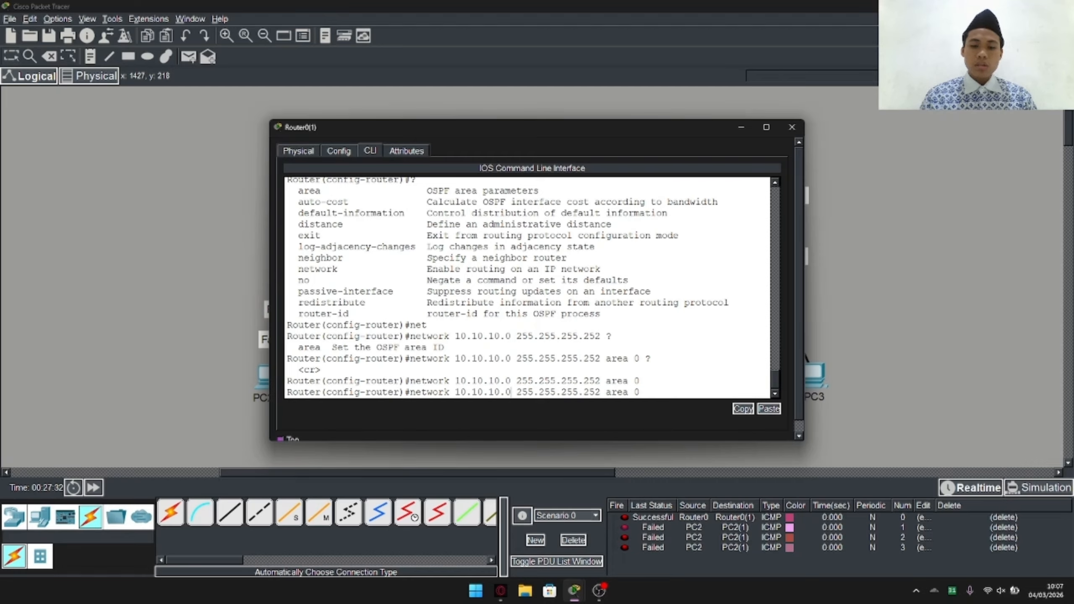
key(BackSpace)
key(BackSpace)
key(BackSpace)
key(BackSpace)
key(BackSpace)
key(BackSpace)
key(BackSpace)
key(BackSpace)
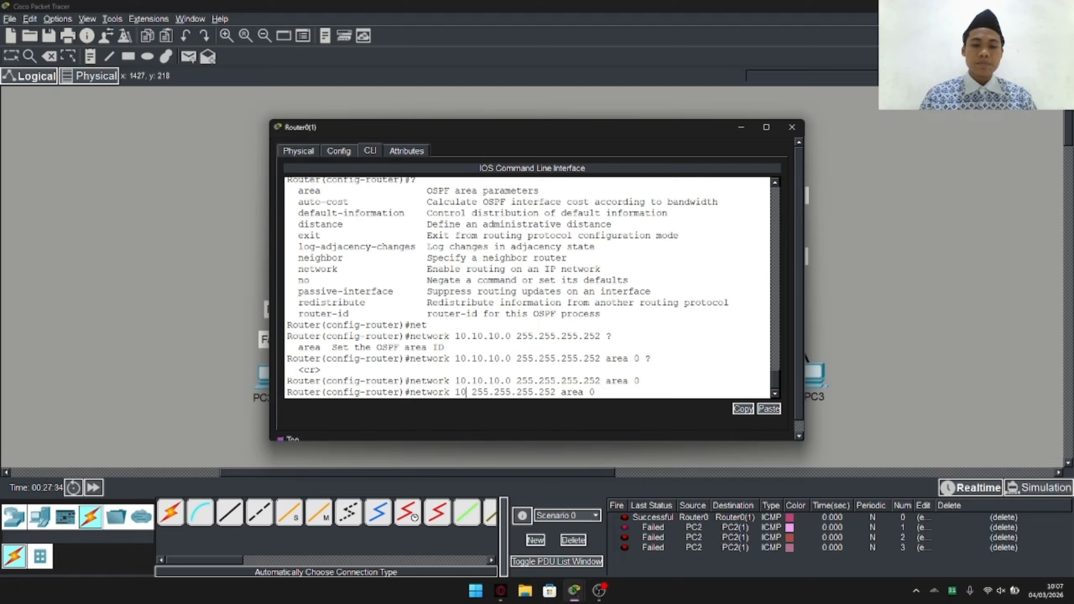
key(BackSpace)
key(BackSpace)
text(192.1)
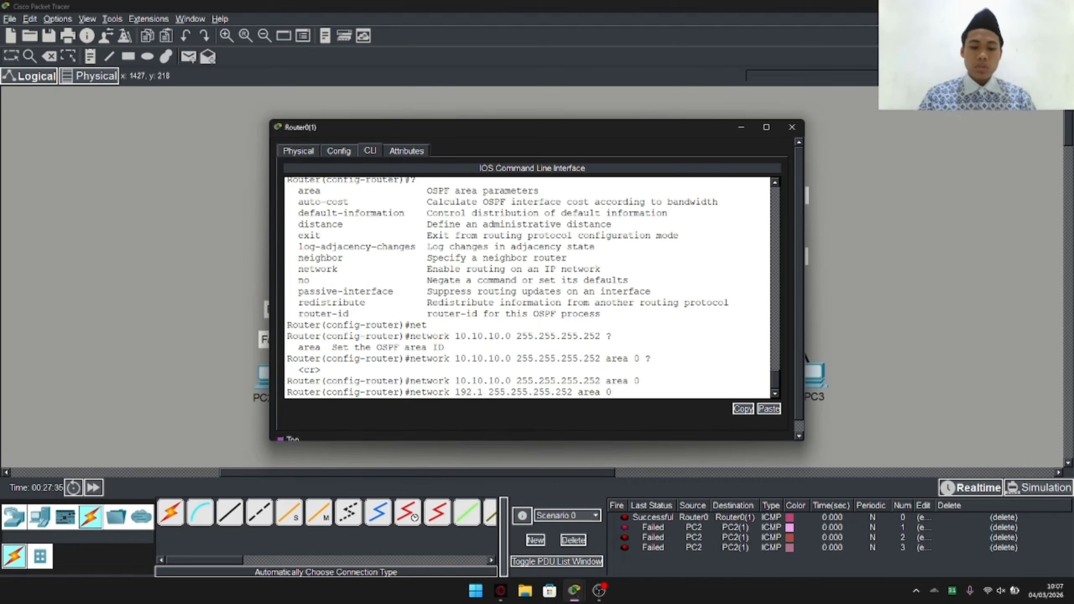
text(68.10.0)
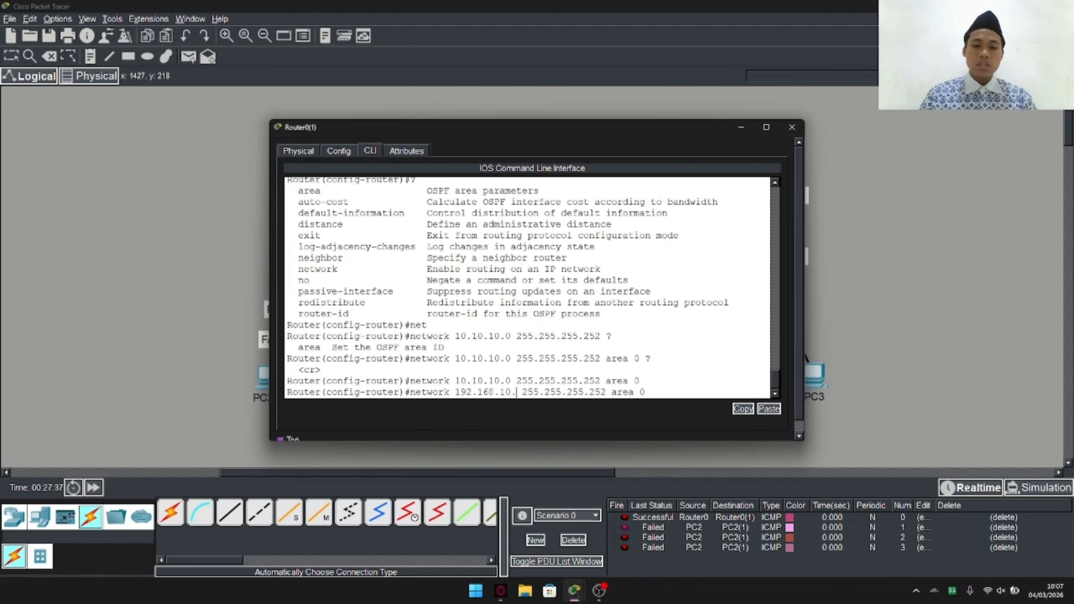
key(Right)
key(Right)
key(Right)
key(Right)
key(Right)
key(Right)
key(Right)
key(Right)
key(Right)
key(Right)
key(Right)
key(Right)
key(Right)
key(Right)
key(Right)
key(Right)
key(Right)
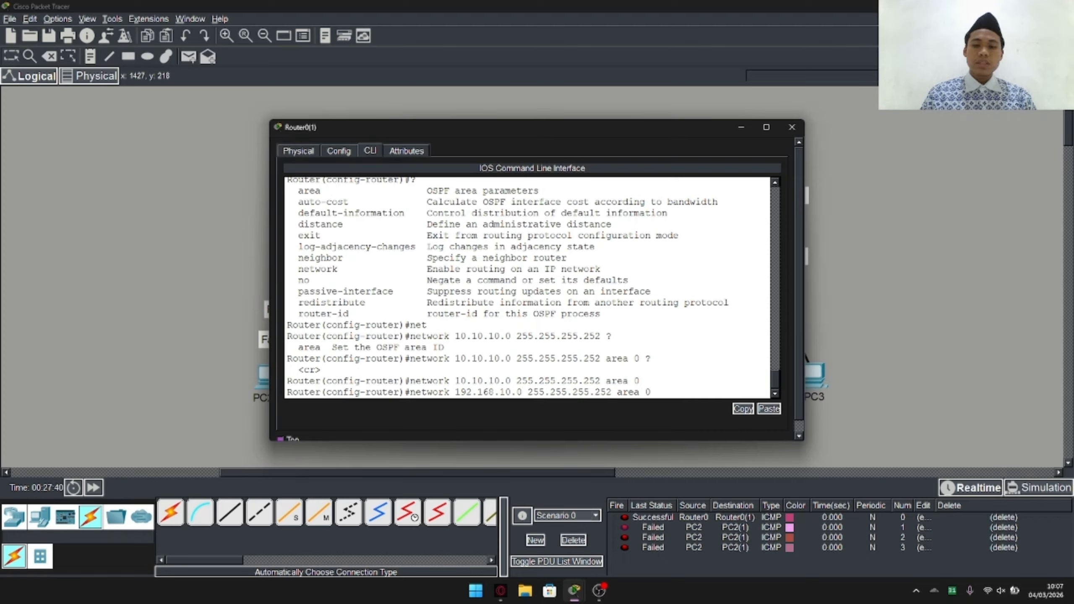
key(BackSpace)
key(BackSpace)
key(BackSpace)
text(0)
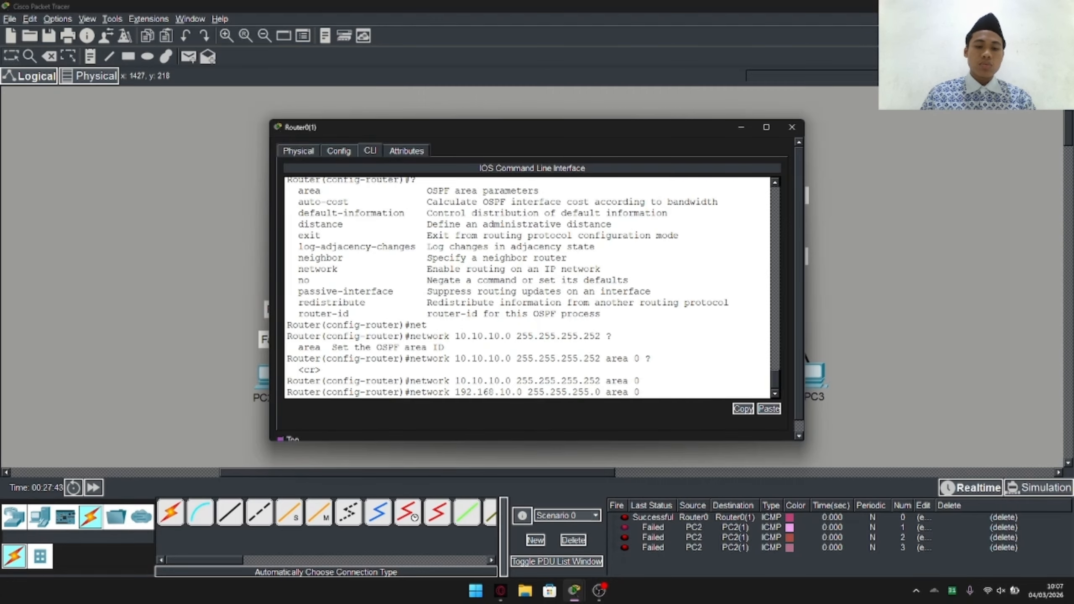
key(Return)
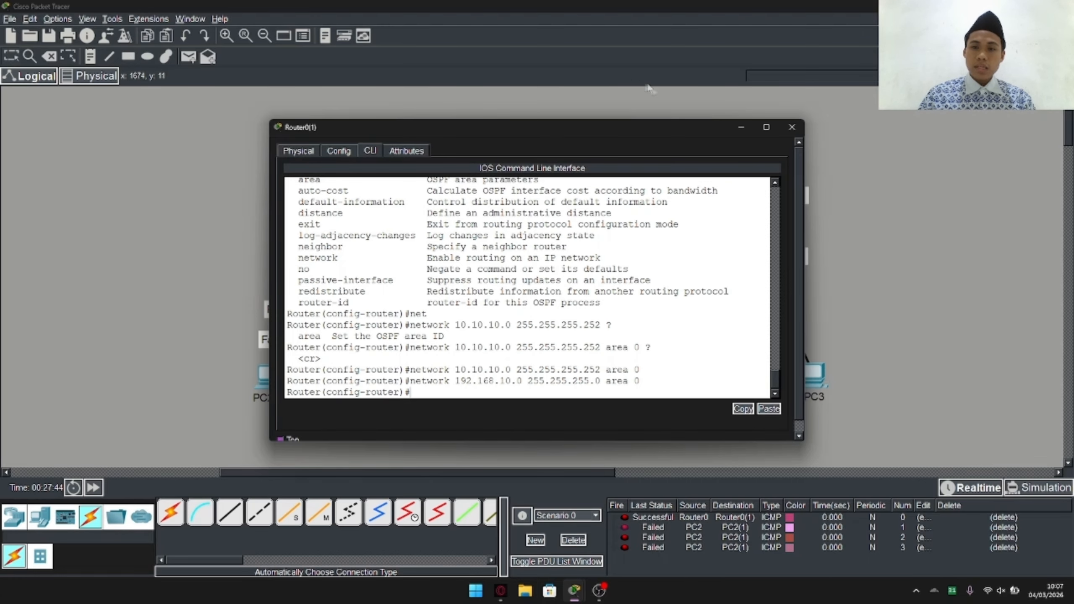
Switch from Router0(1) to Router0's command line and start OSPF process 1 there
click(739, 127)
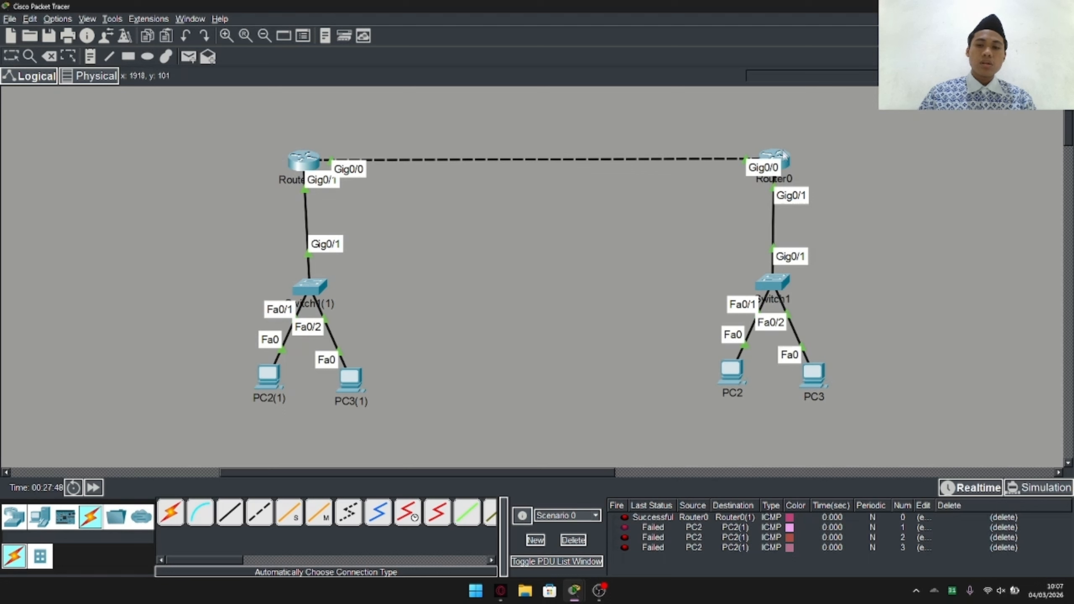
click(780, 161)
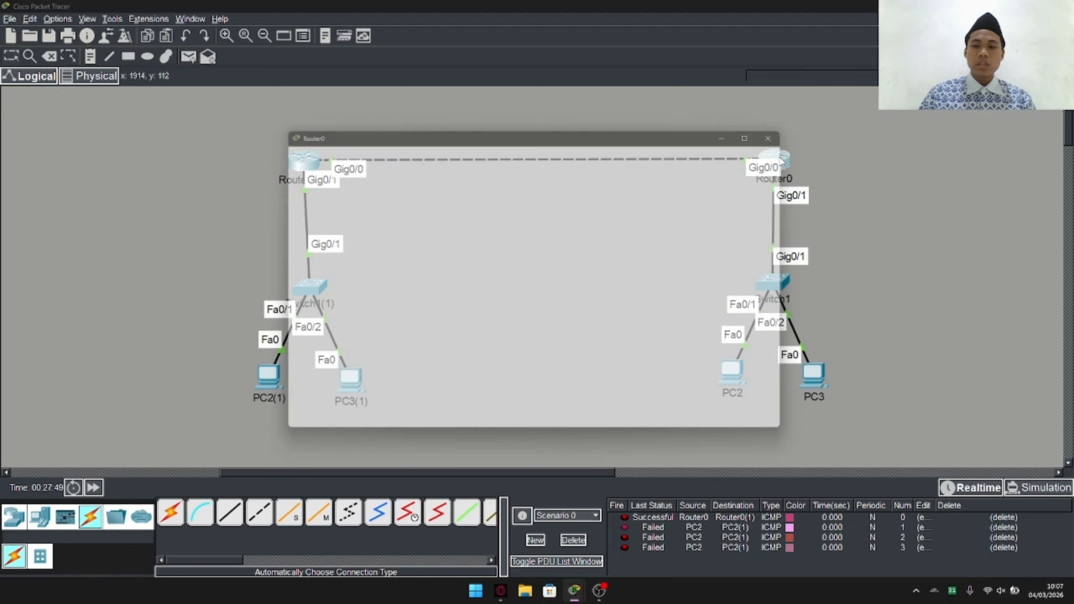
key(Return)
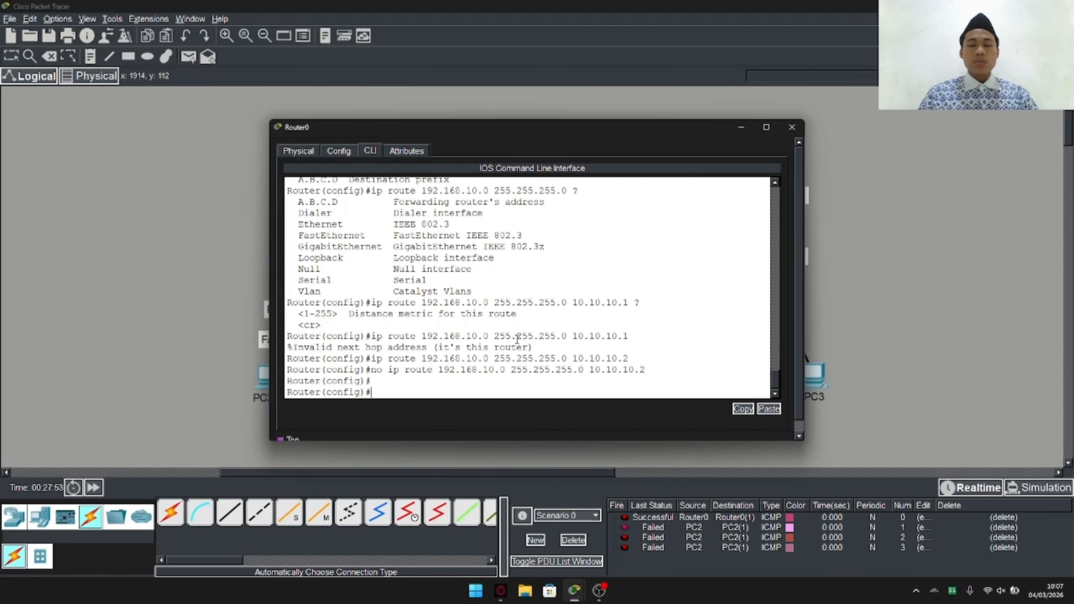
text(rou)
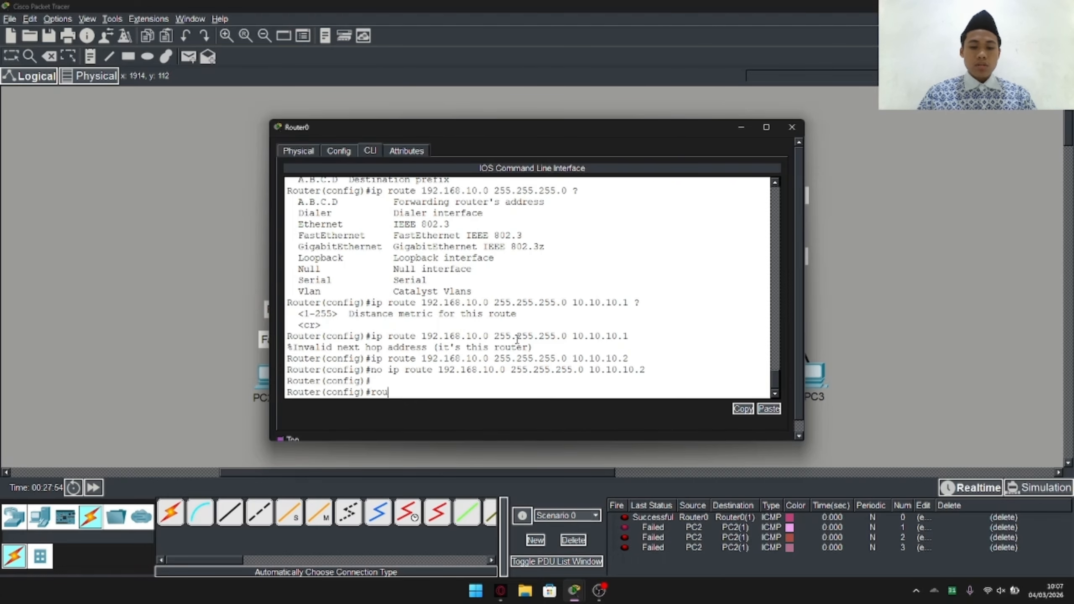
key(Tab)
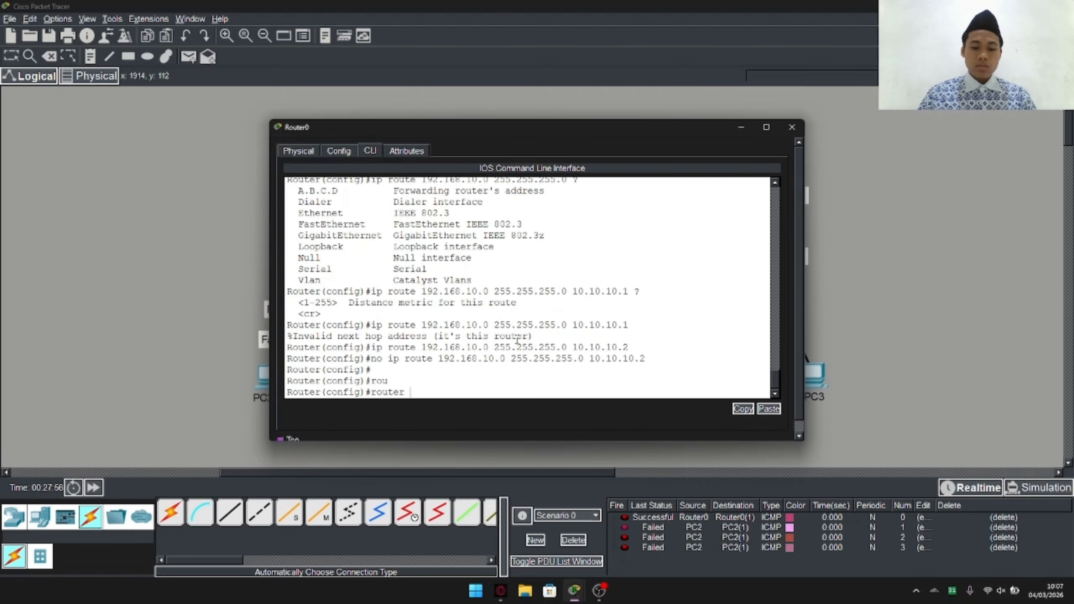
text(os)
key(Tab)
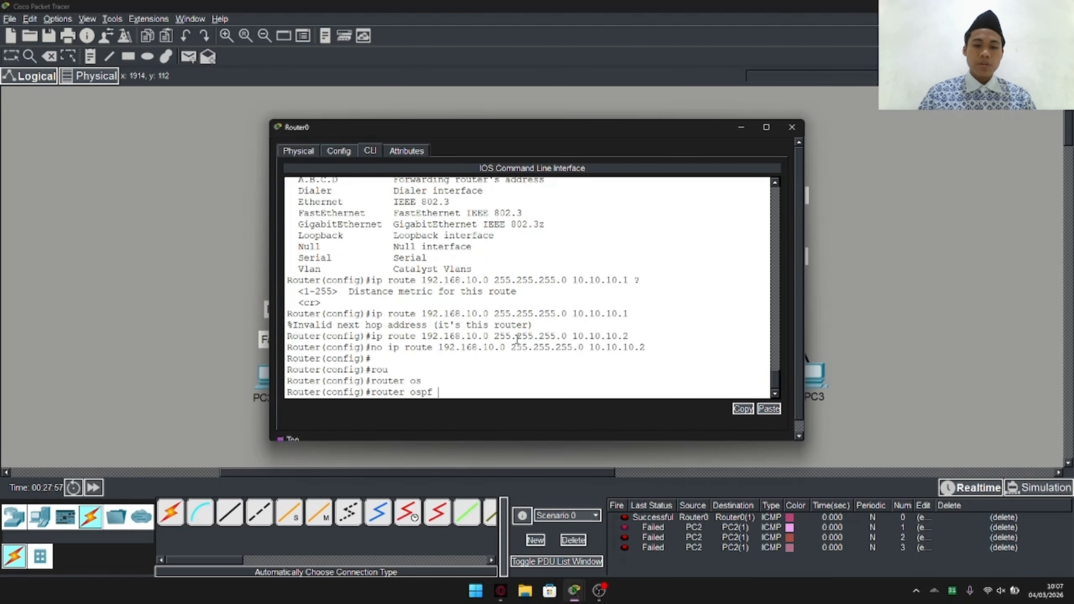
text(1)
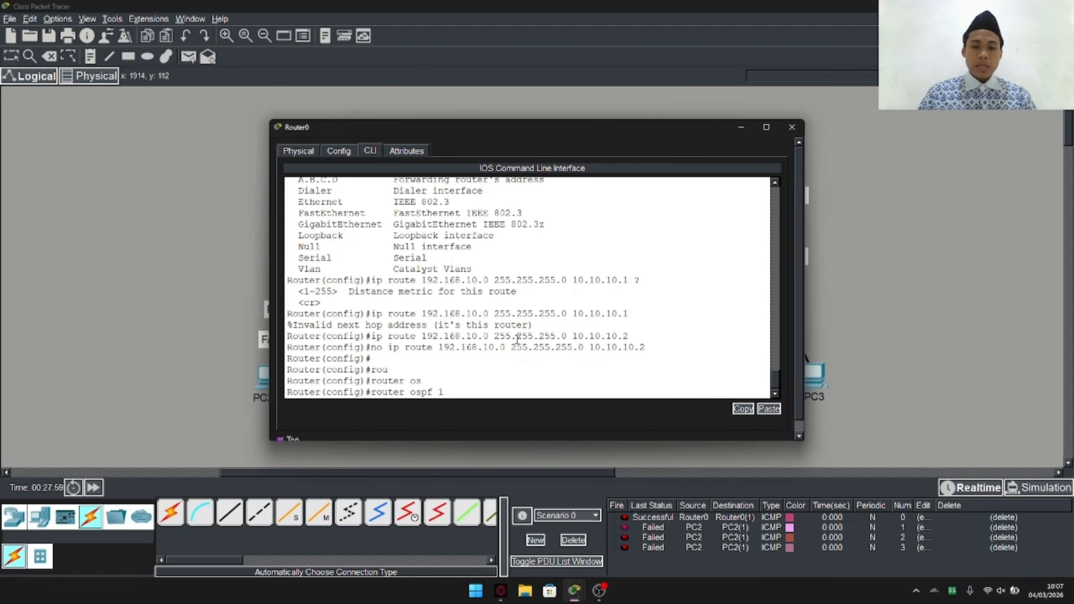
key(Return)
Try to advertise network 10.10.10.0 255.255.255.252 in OSPF on Router0 without specifying an area
text(net)
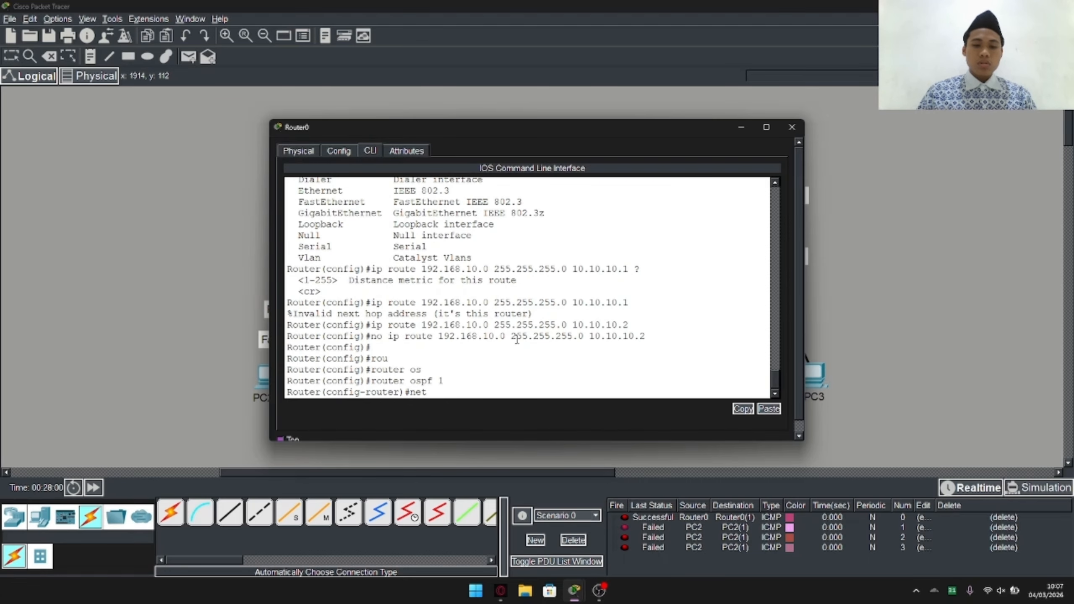
key(Tab)
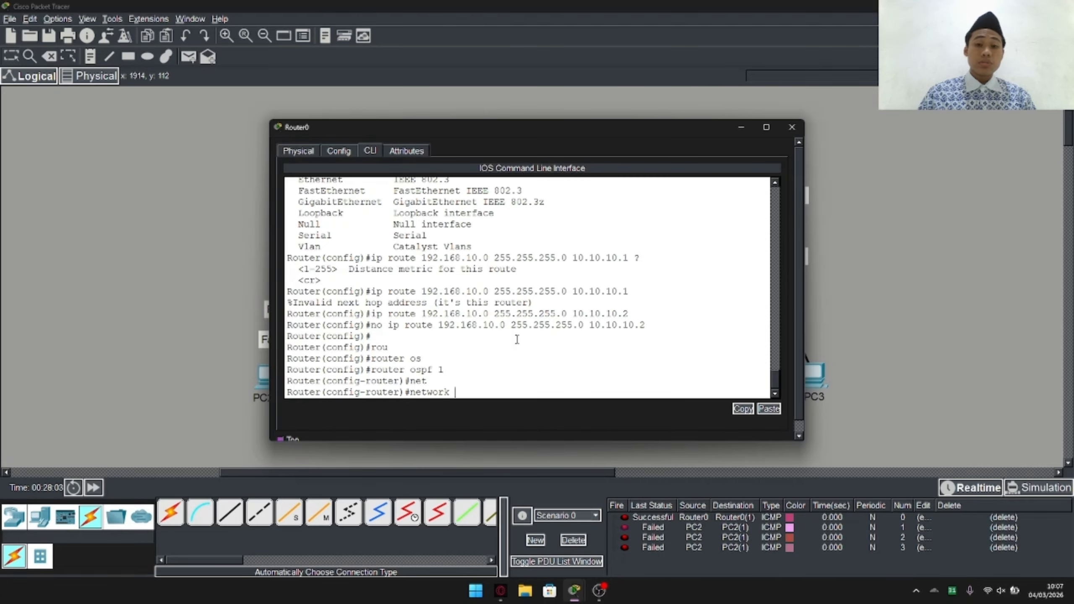
text(10.10)
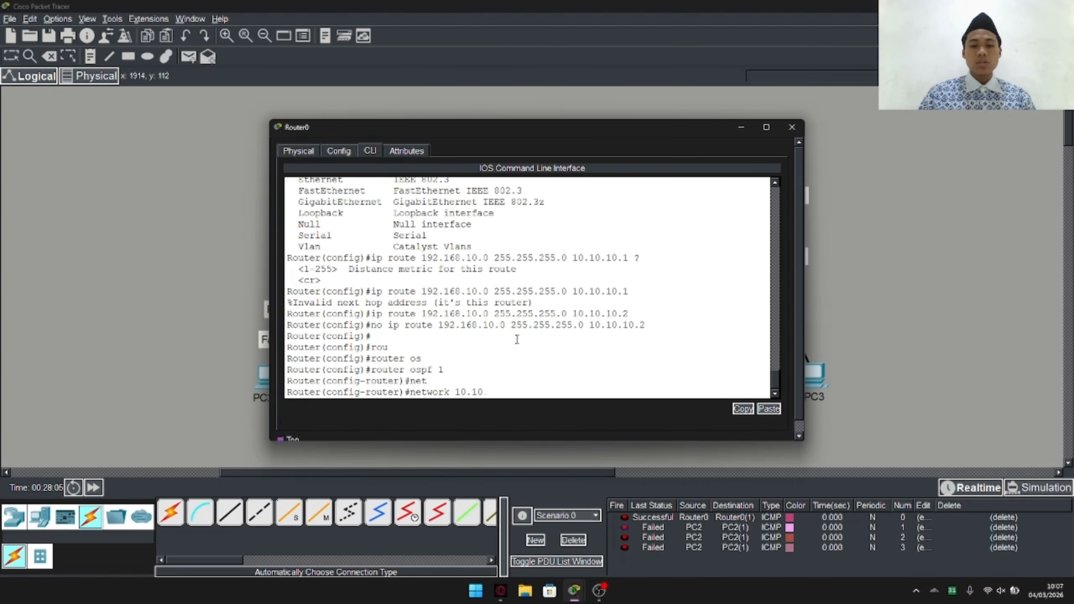
text(.10.)
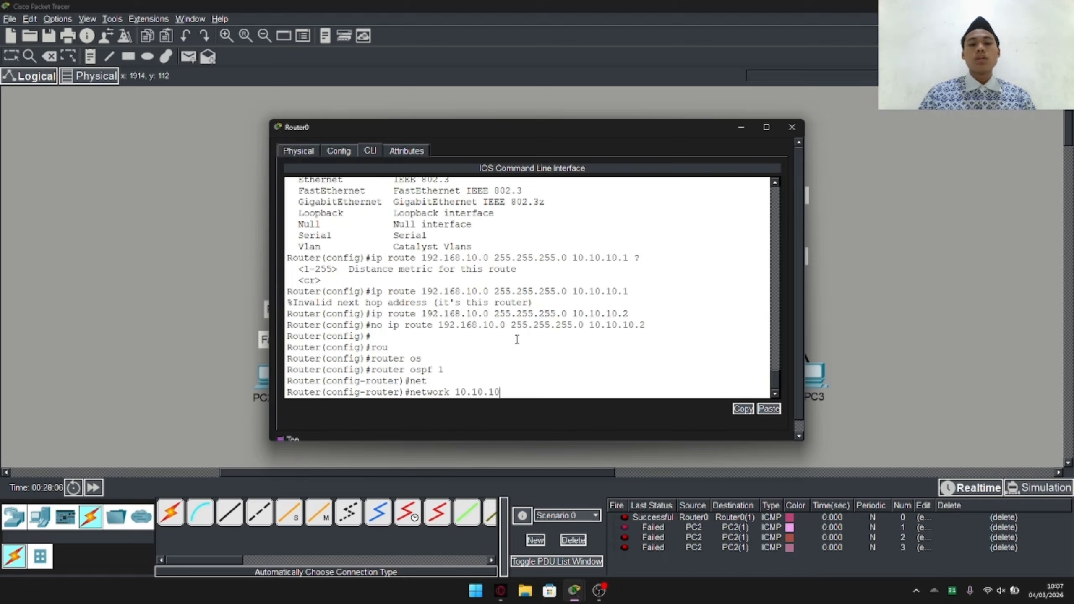
text(0 2)
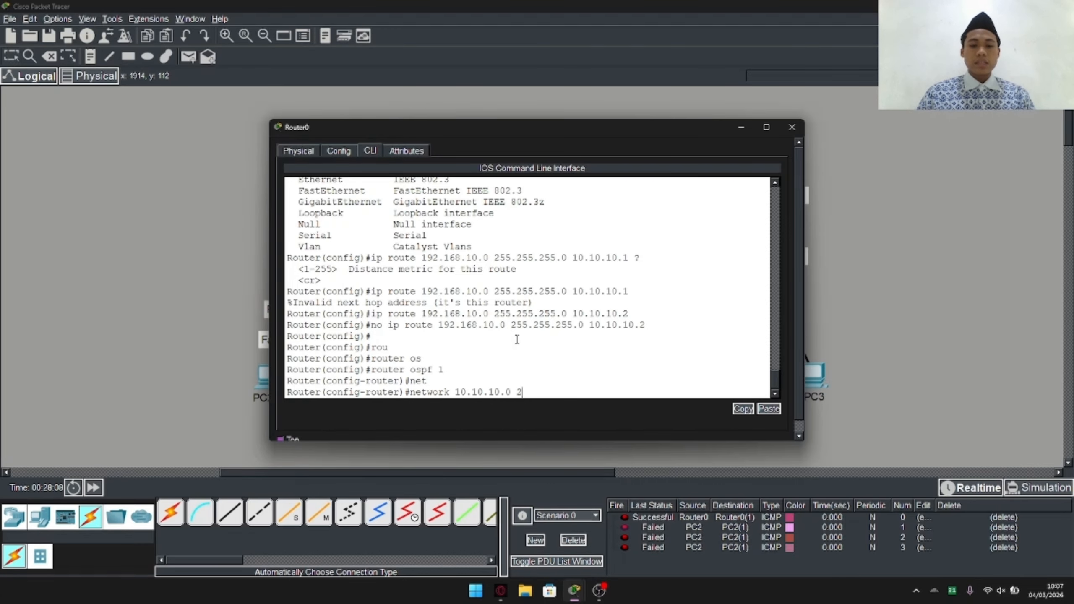
text(55.255.2)
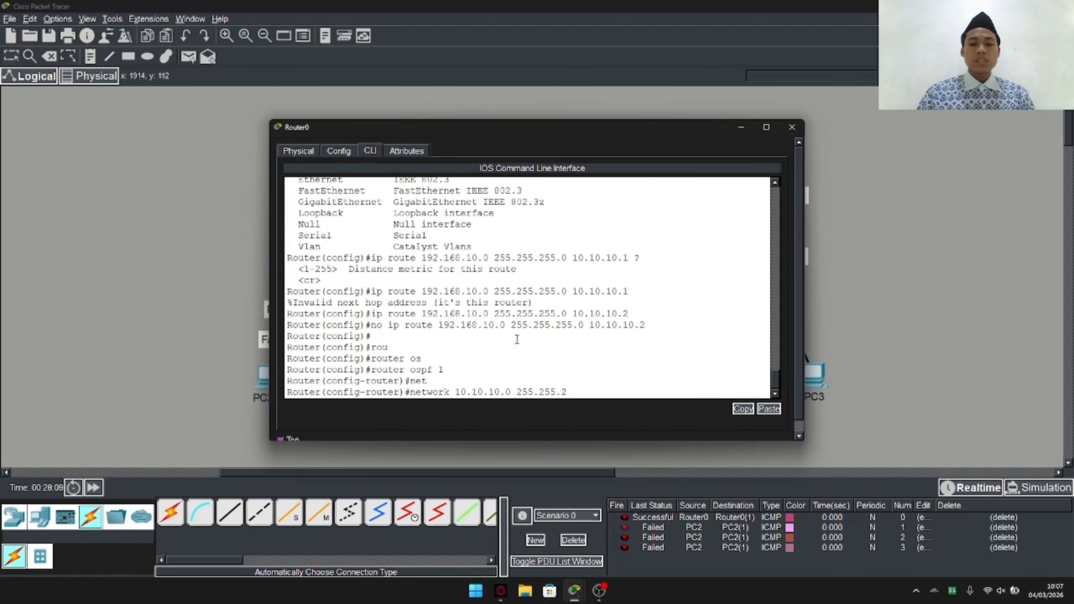
text(55.252)
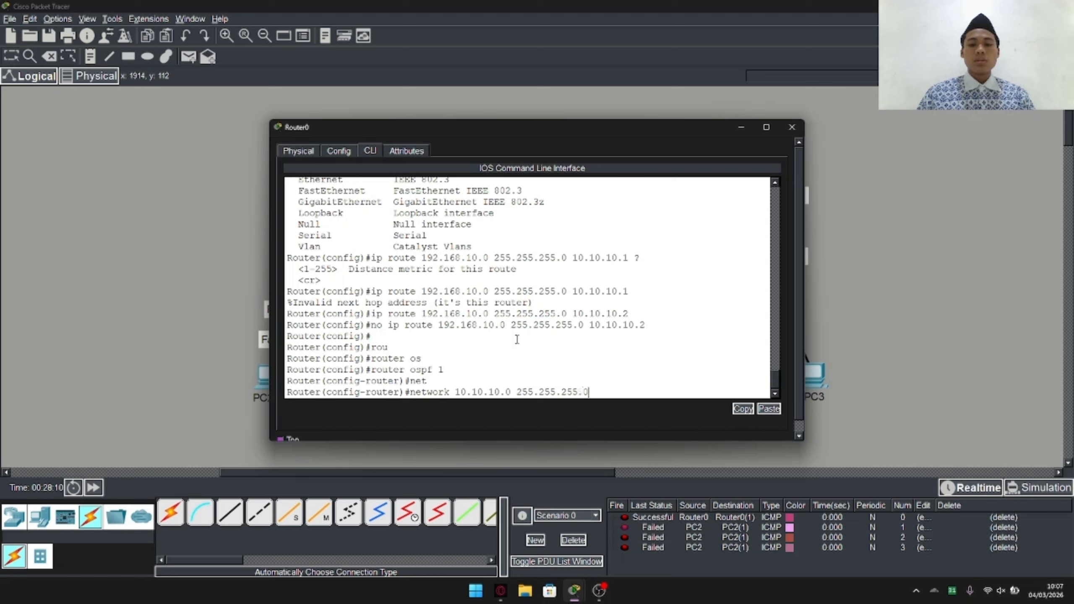
key(Return)
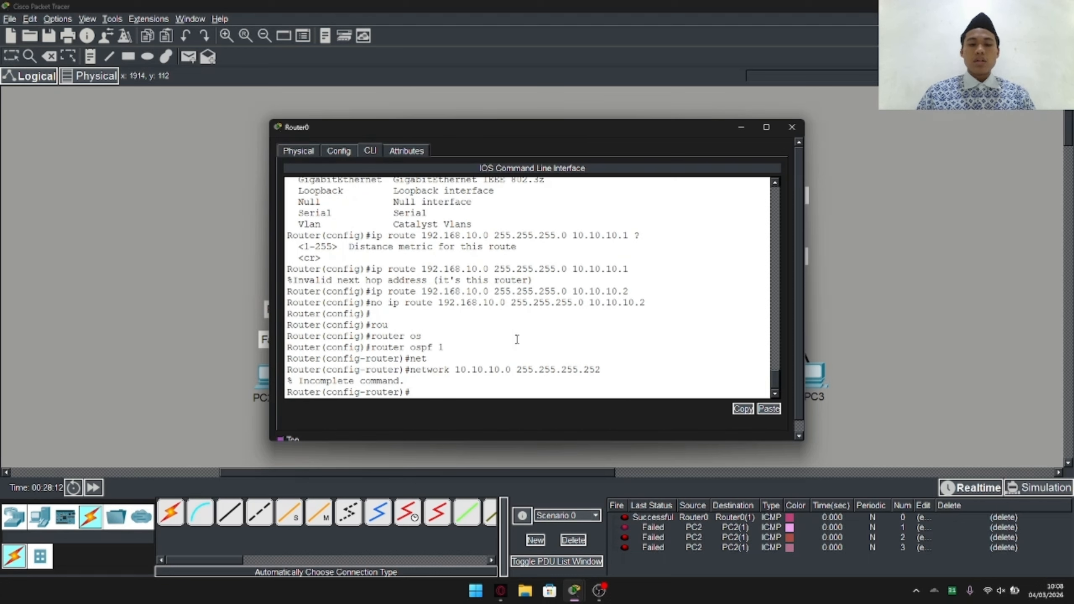
Advertise network 10.10.10.0 255.255.255.252 in OSPF area 0 on Router0 by completing the previous network command
key(Up)
text(a)
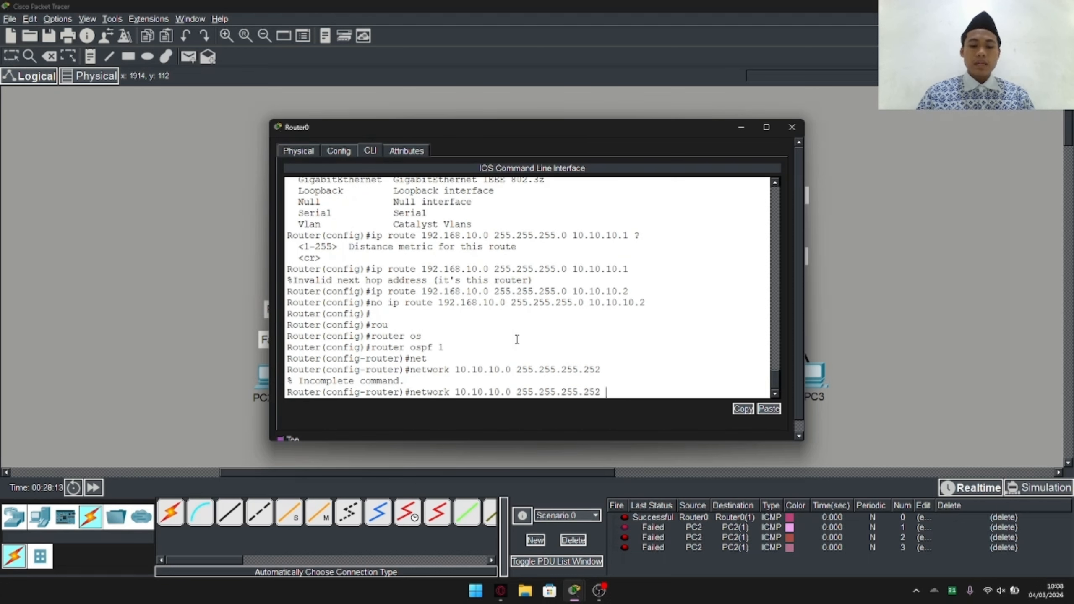
text(re)
key(Tab)
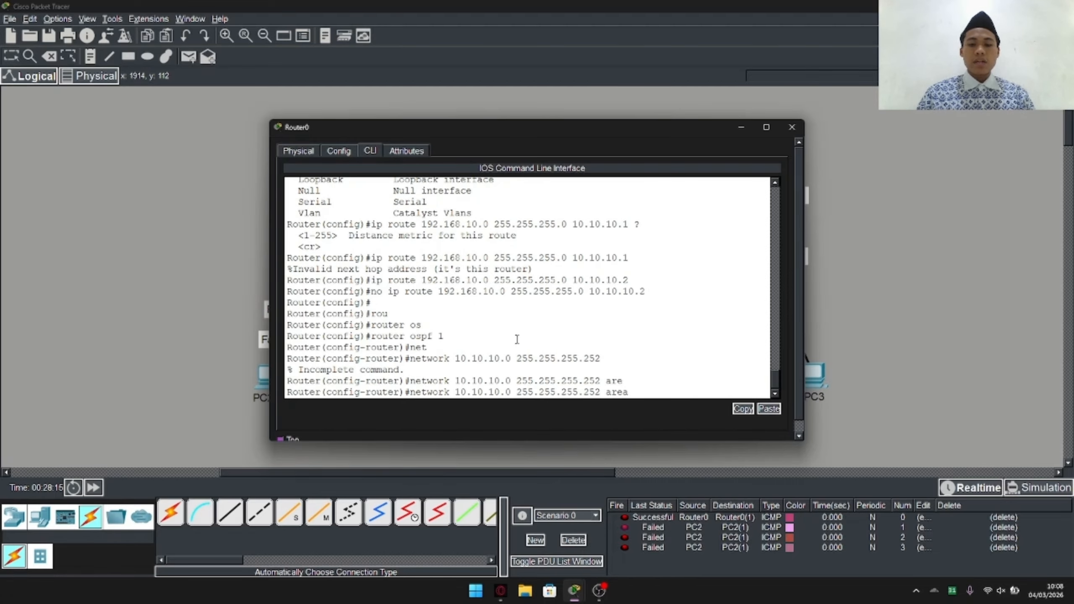
text(0)
key(Return)
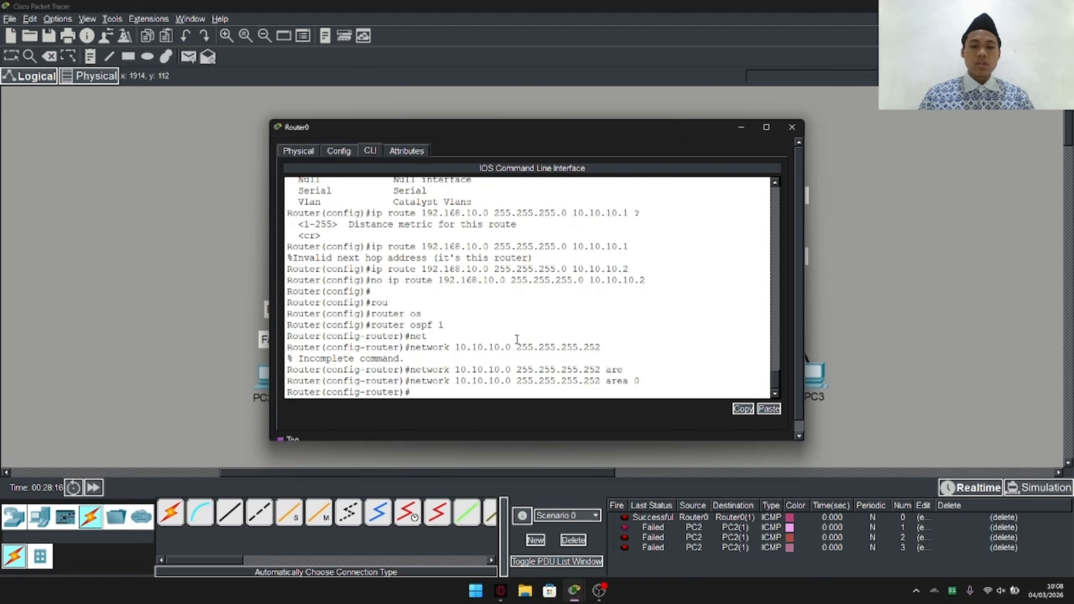
key(Up)
key(Left)
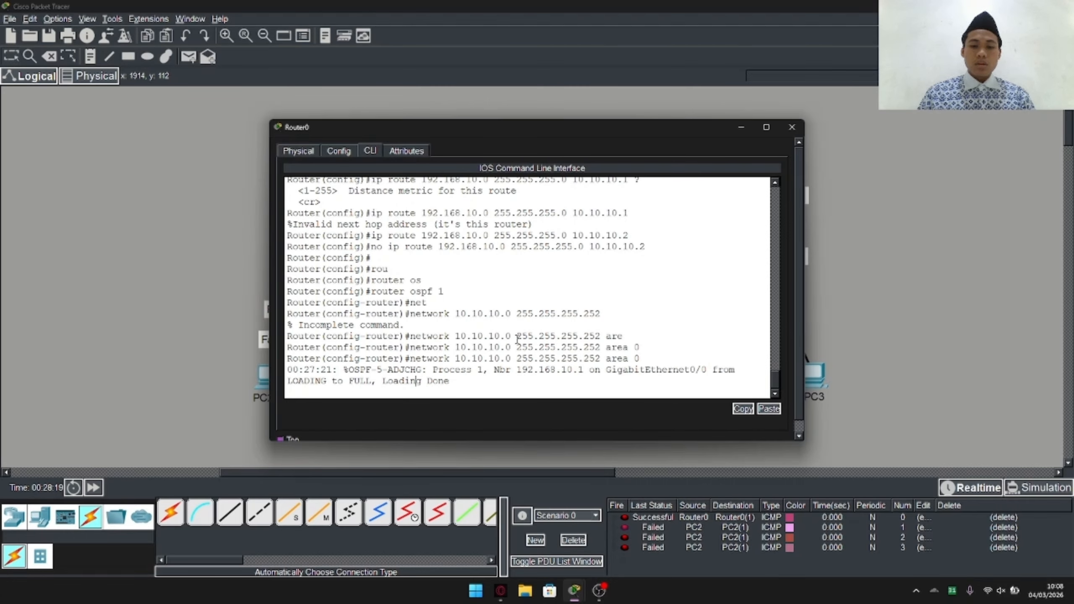
scroll(517, 339, up, 1)
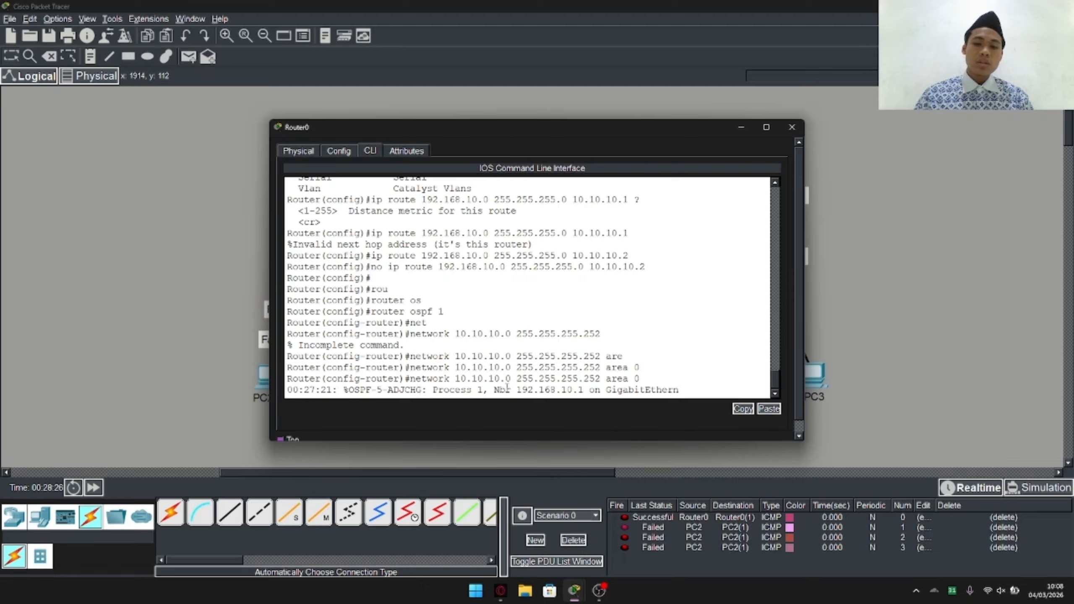
scroll(698, 378, down, 1)
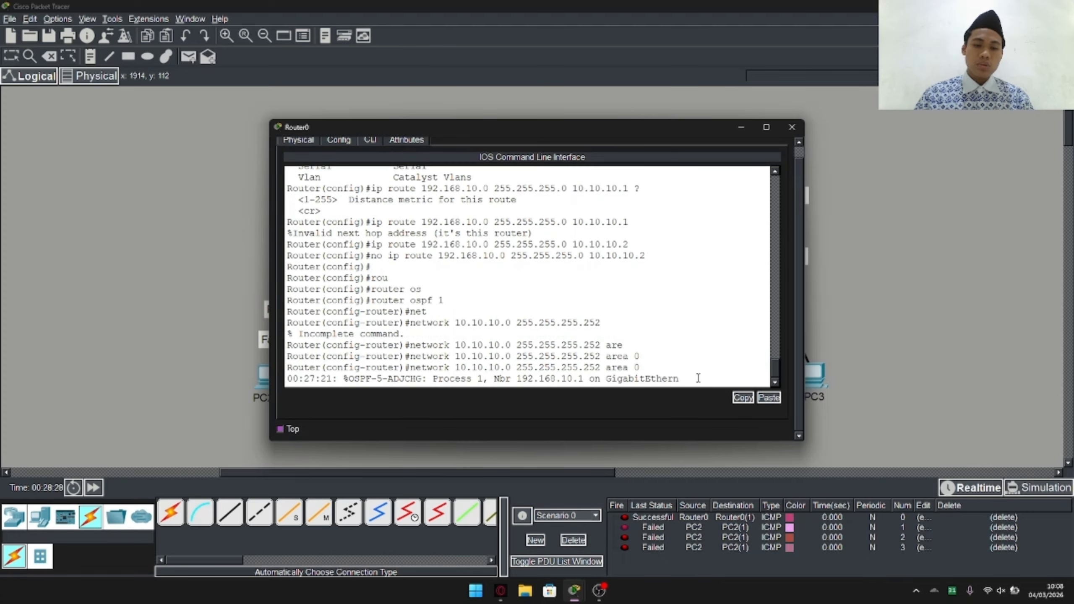
key(Return)
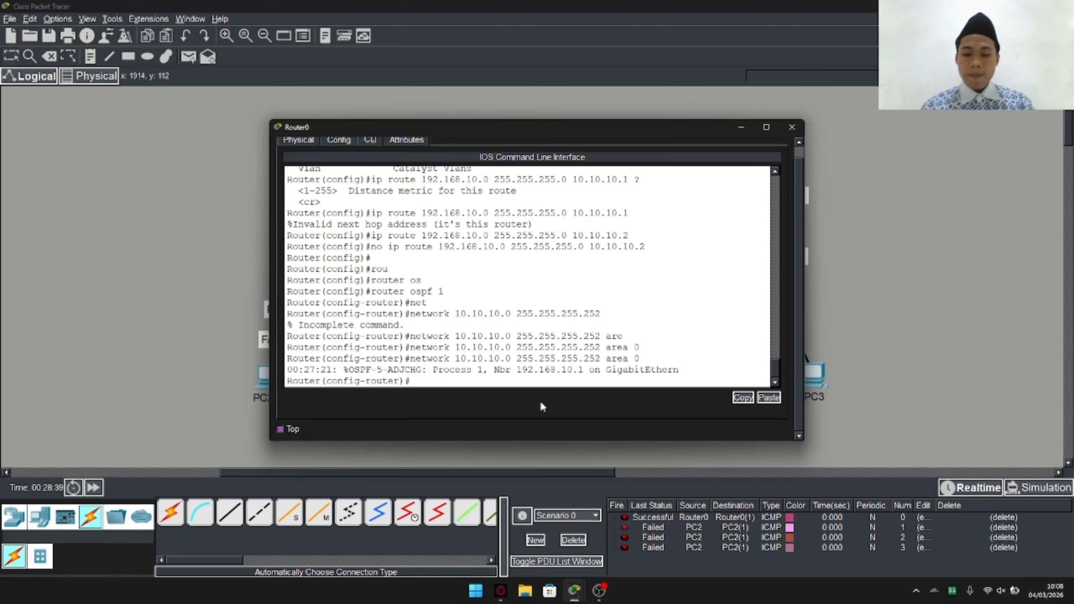
Recall the previous OSPF network command on Router0 and change its mask to 255.255.255.0
key(Up)
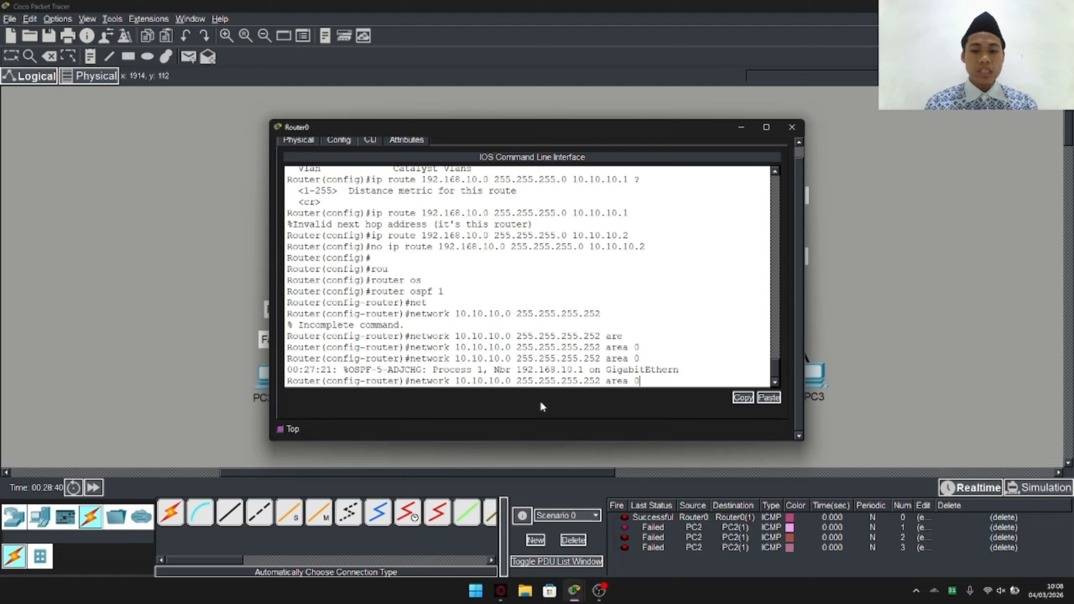
key(Left)
key(Left)
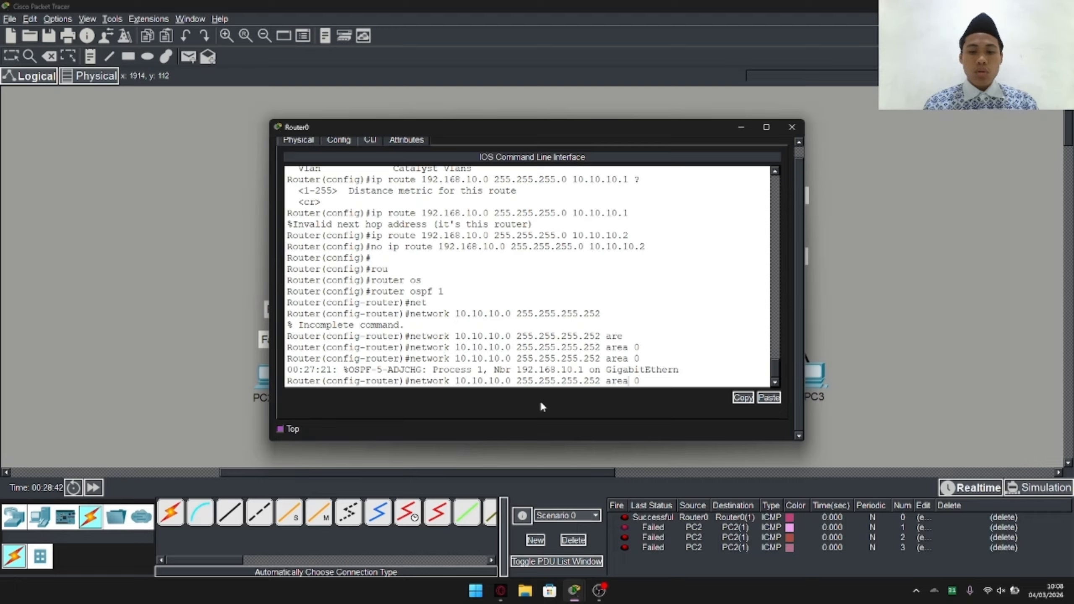
key(Left)
key(Left)
key(Left)
key(Left)
key(Left)
key(BackSpace)
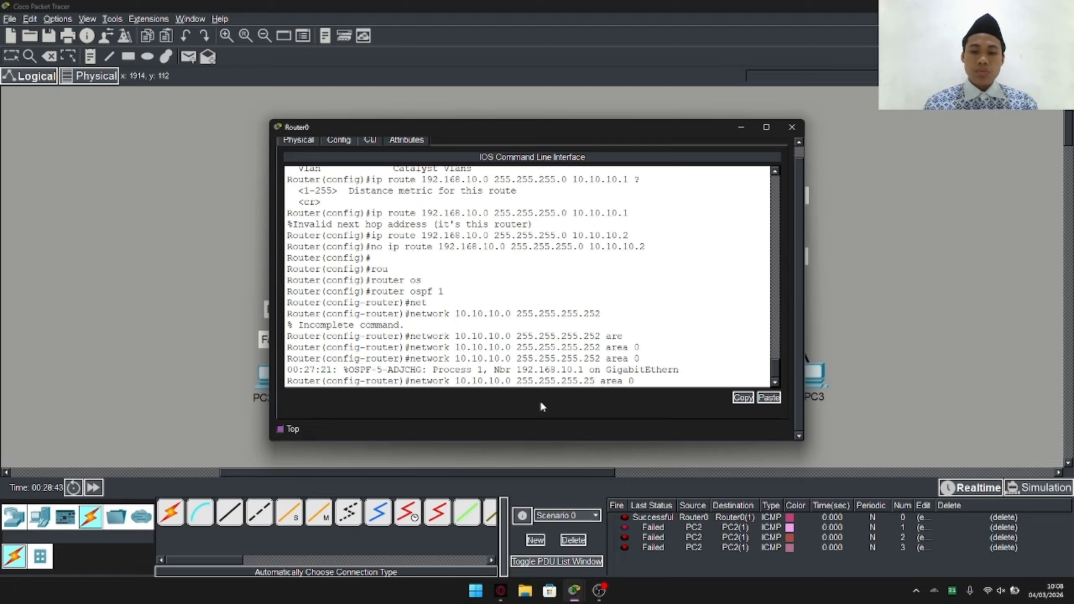
key(BackSpace)
key(BackSpace)
text(0)
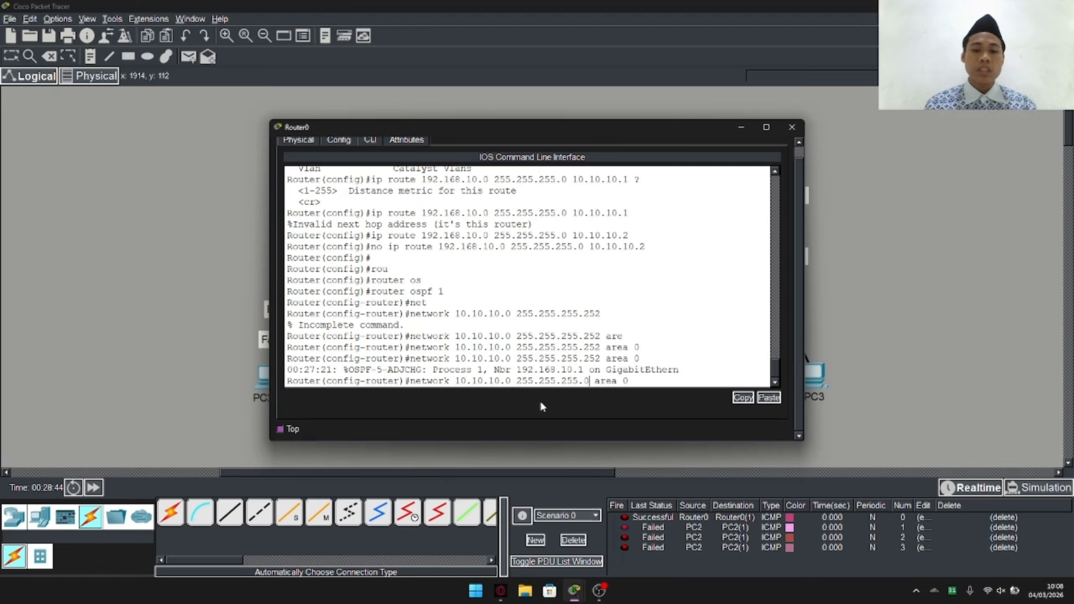
Replace the recalled command's network address with 192.168.20.0 and run it to advertise that network in OSPF area 0
key(Left)
key(Left)
key(Left)
key(Left)
key(Left)
key(Left)
key(Left)
key(Left)
key(Left)
key(Left)
key(Left)
key(Left)
key(Left)
key(Left)
key(BackSpace)
key(BackSpace)
key(BackSpace)
key(BackSpace)
key(BackSpace)
key(BackSpace)
key(BackSpace)
key(BackSpace)
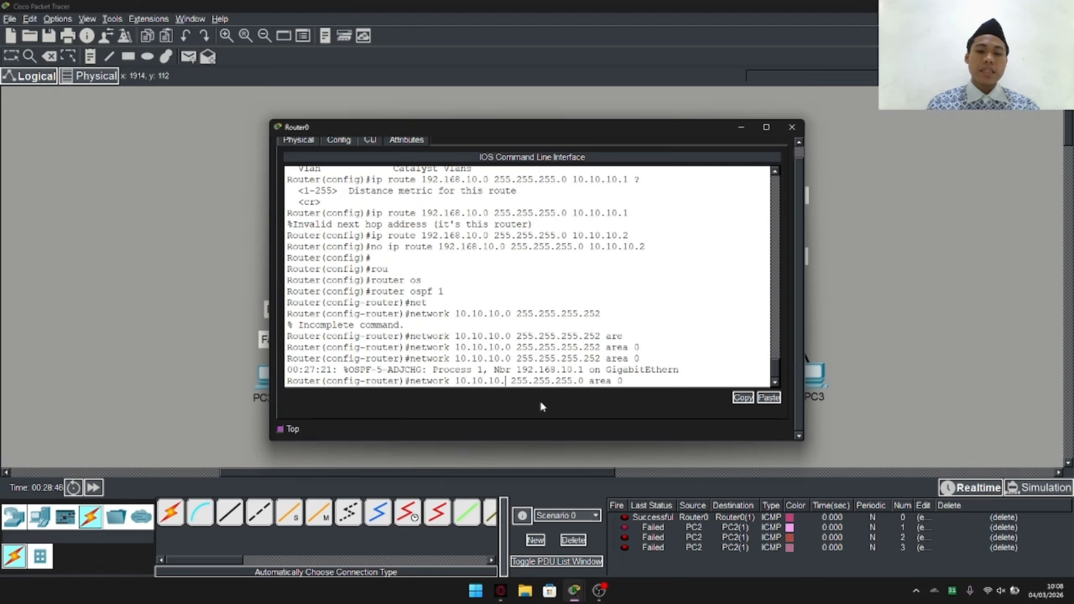
key(BackSpace)
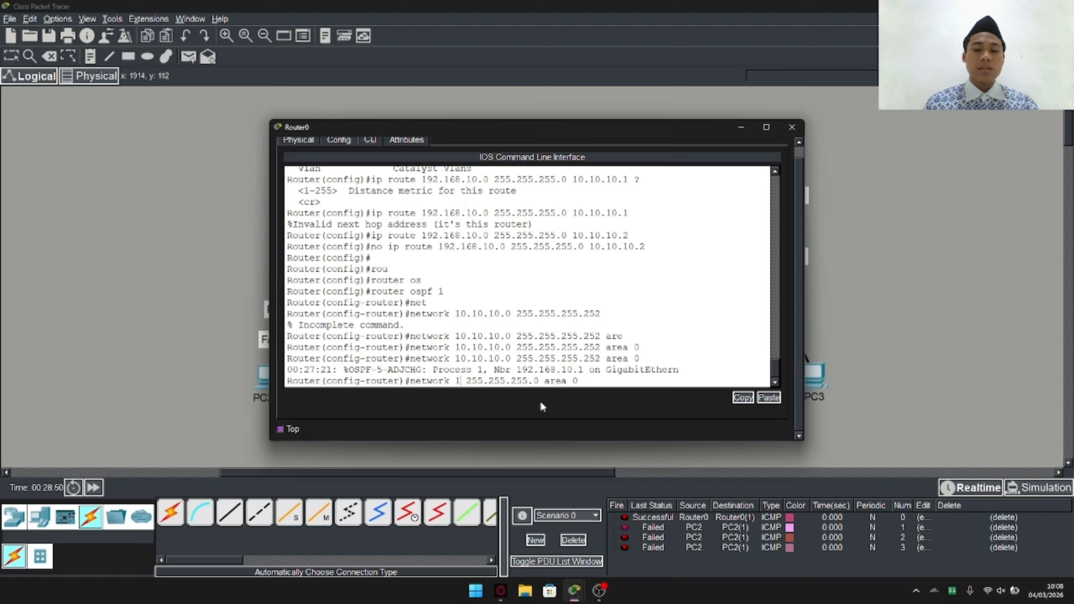
text(92.16)
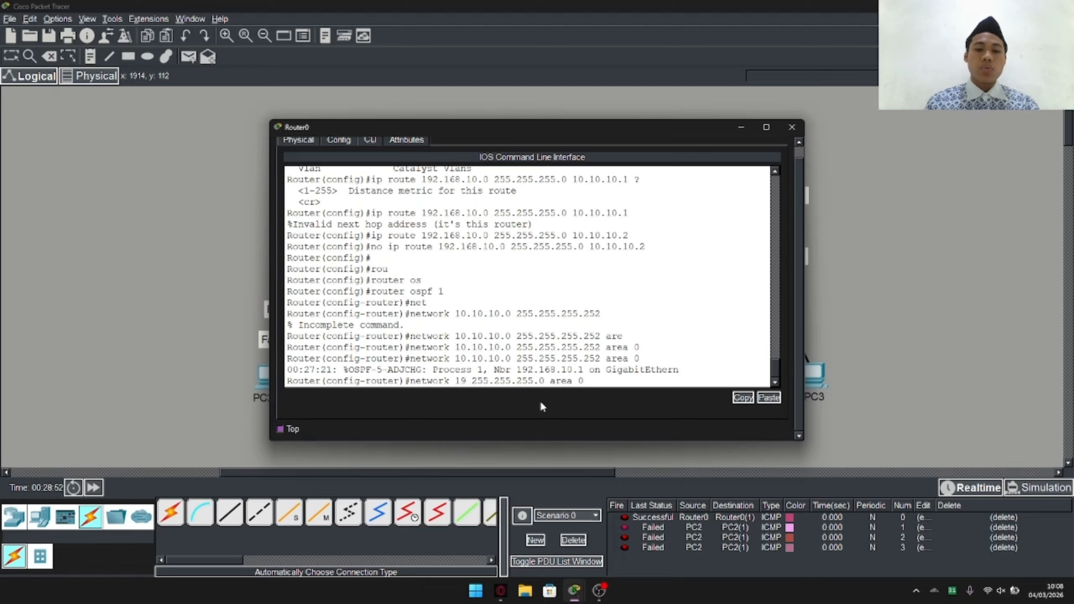
text(8.)
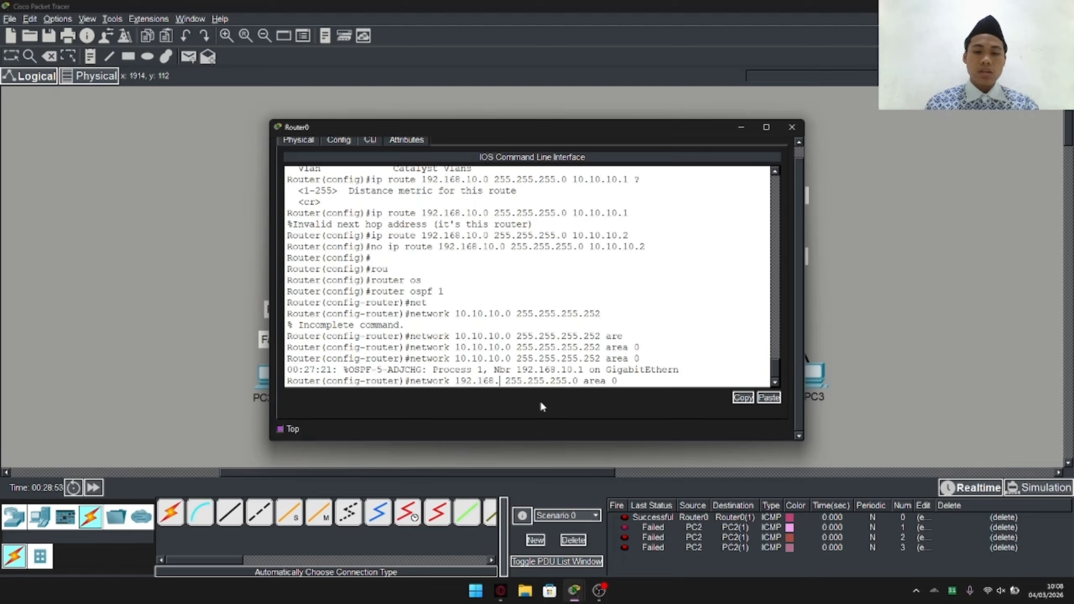
text(20.)
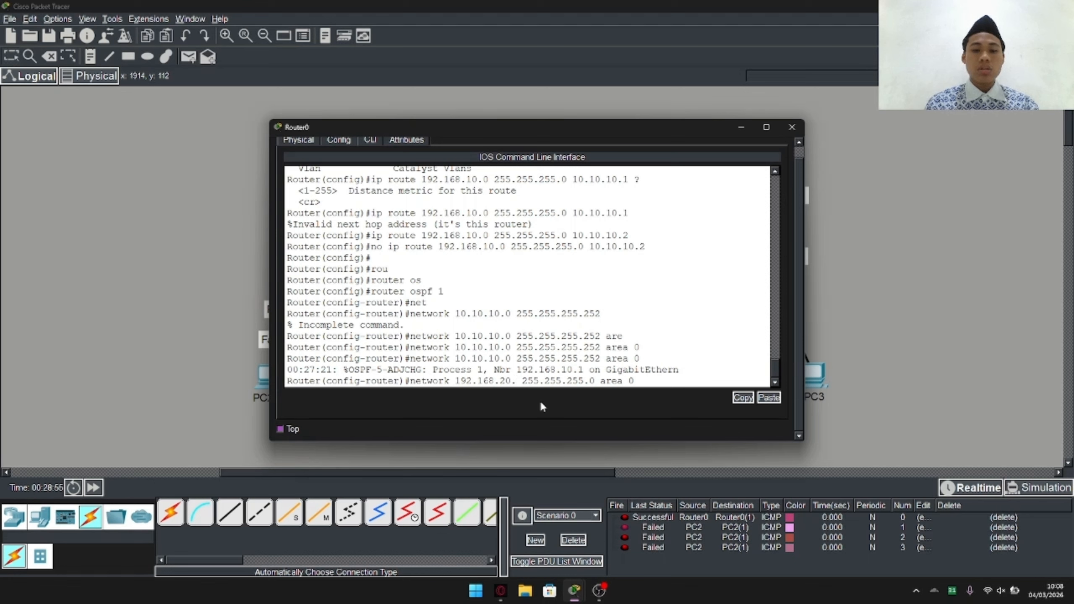
text(0)
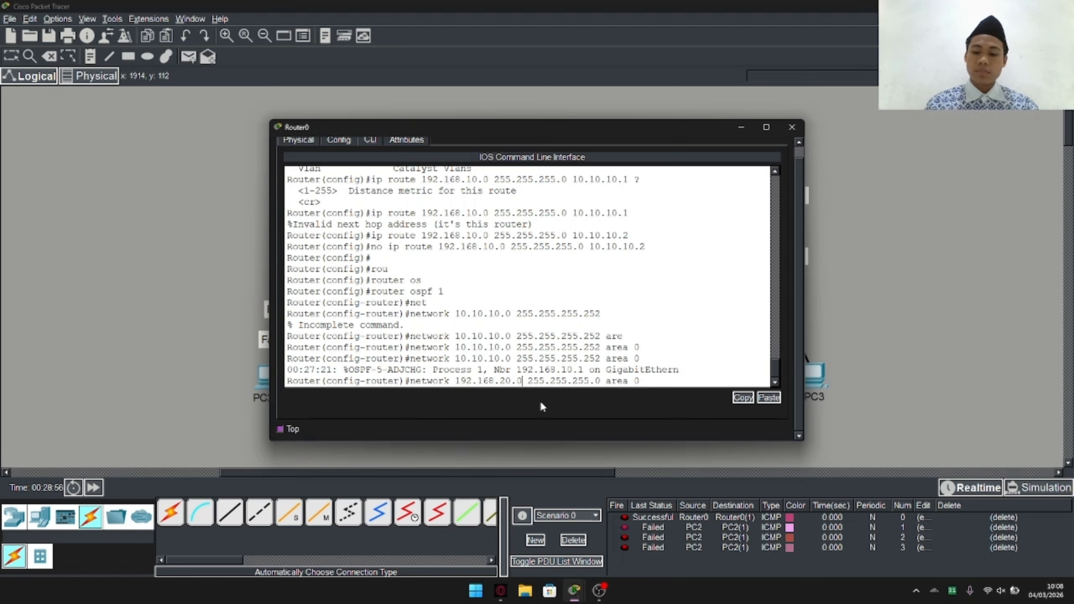
key(Return)
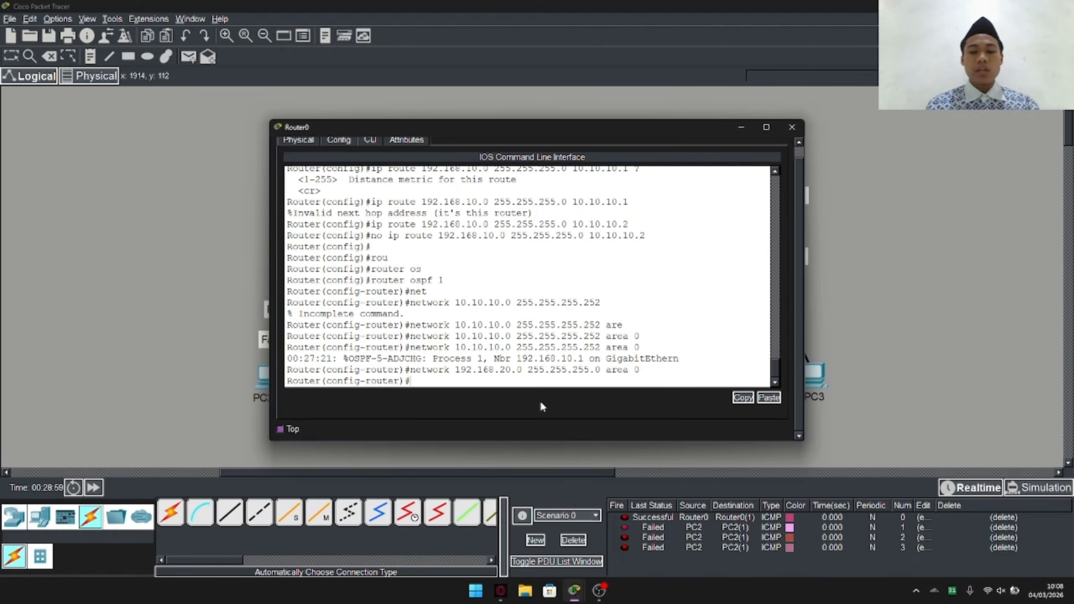
Minimize Router0's window and resend the three ICMP test messages from PC2 to PC2(1)
click(738, 128)
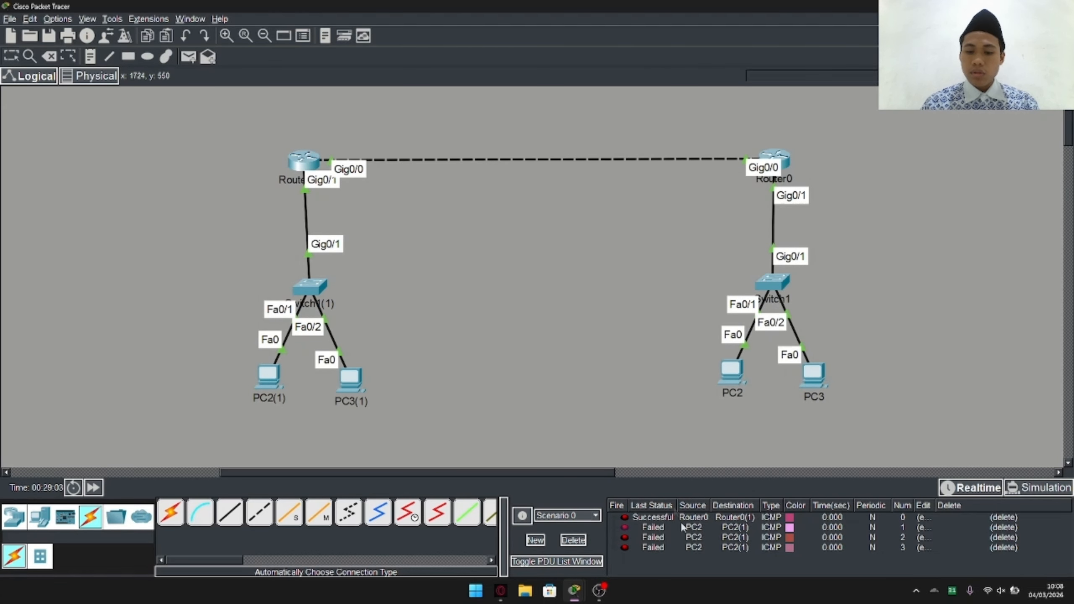
click(624, 527)
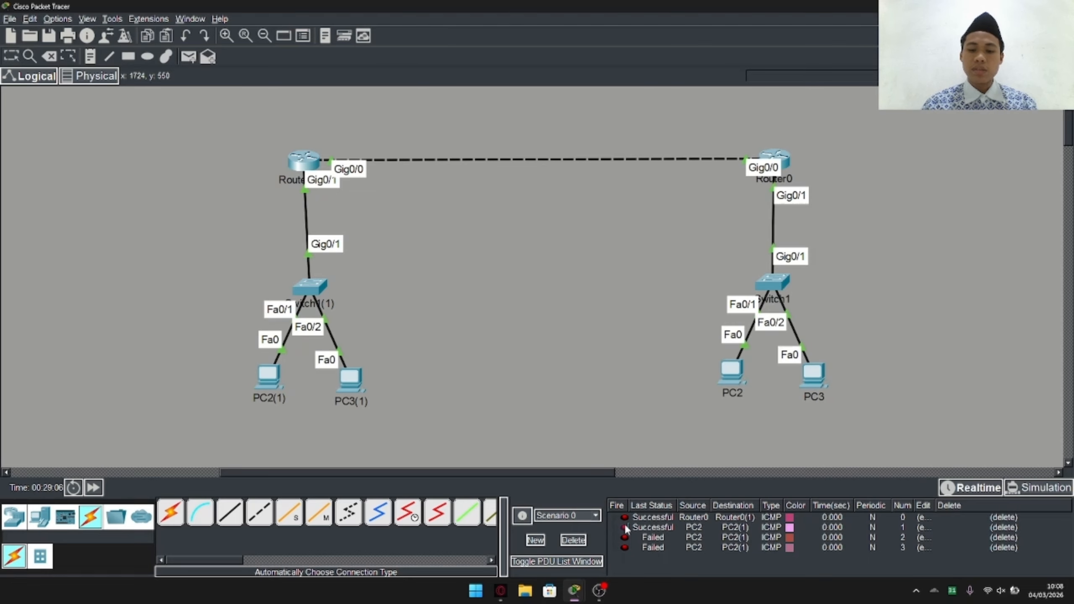
click(625, 538)
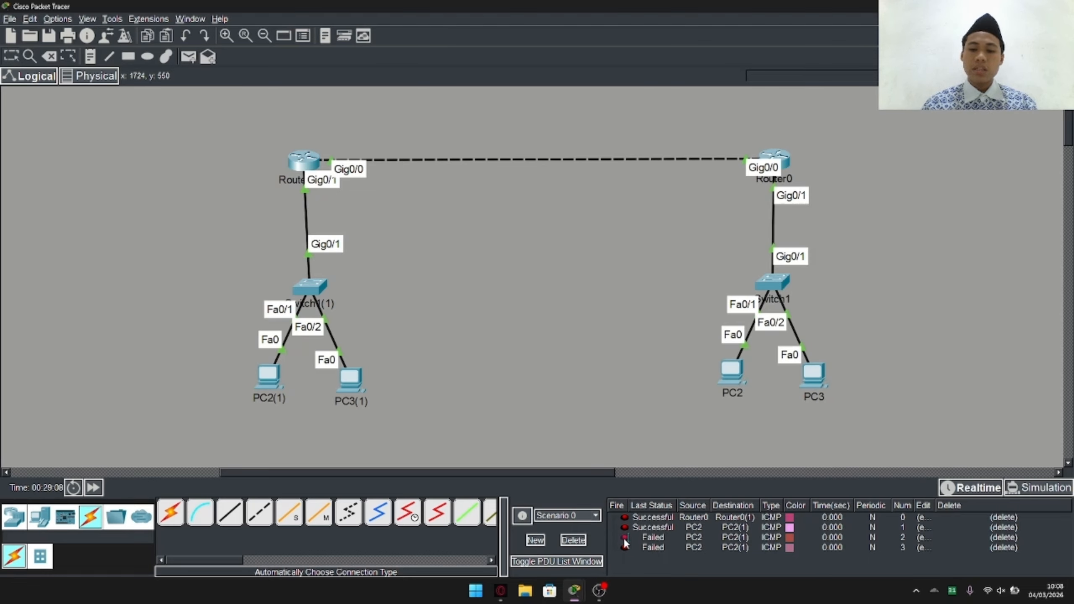
click(624, 547)
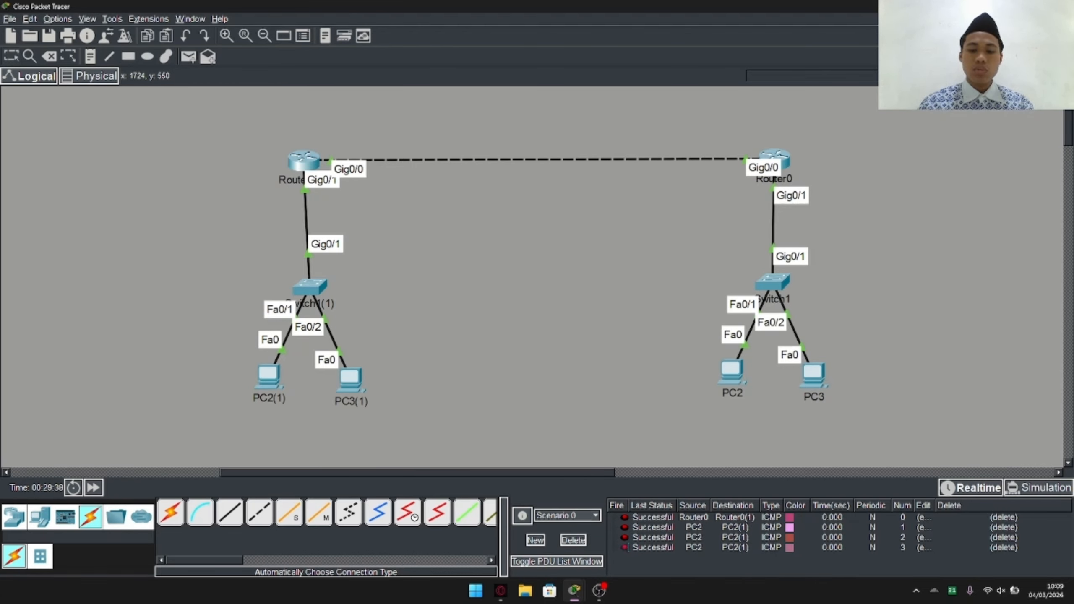
click(596, 591)
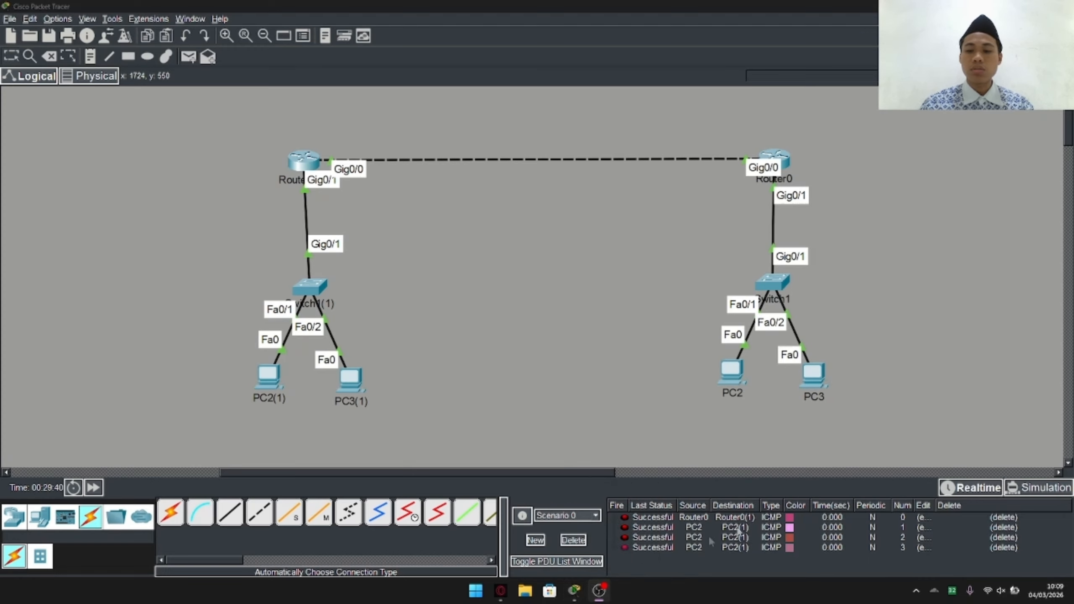